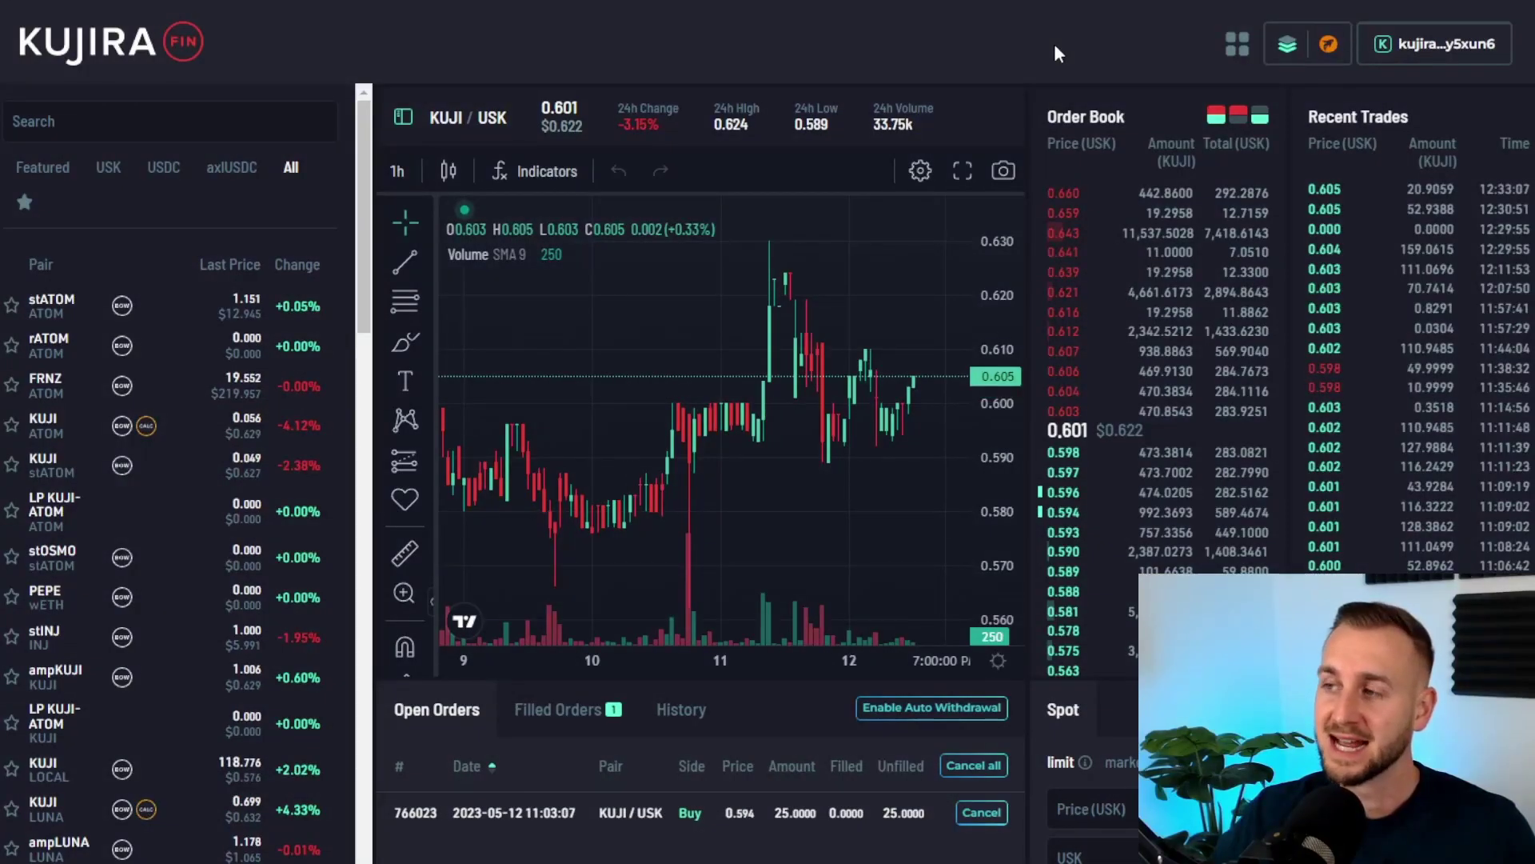
View the connected wallet's token balances and funding options, and close the wallet details.
{"action": "left_click", "coordinate": [1422, 54]}
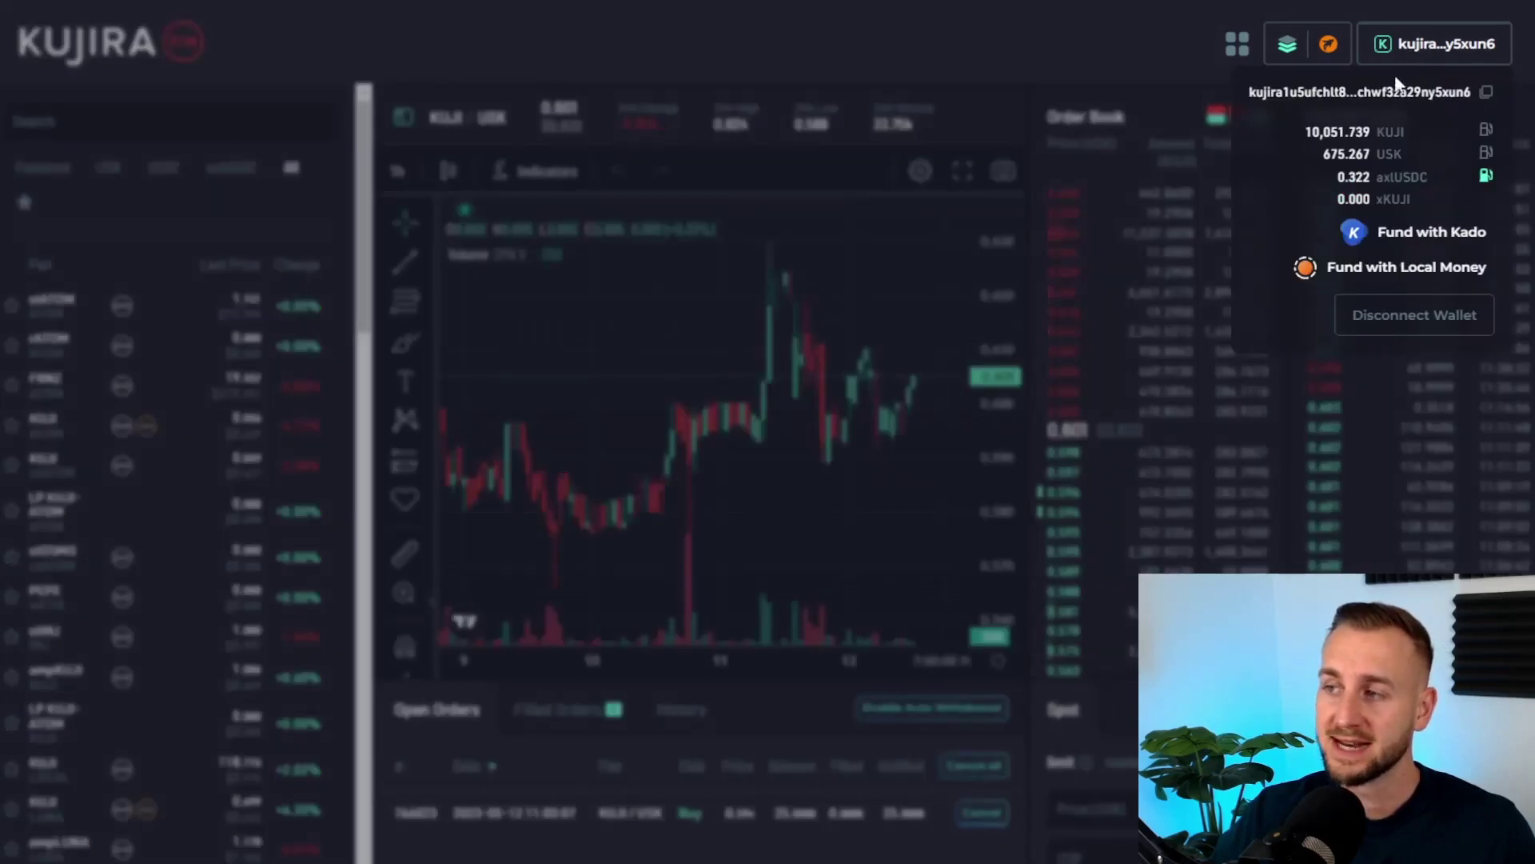
{"action": "left_click", "coordinate": [1167, 56]}
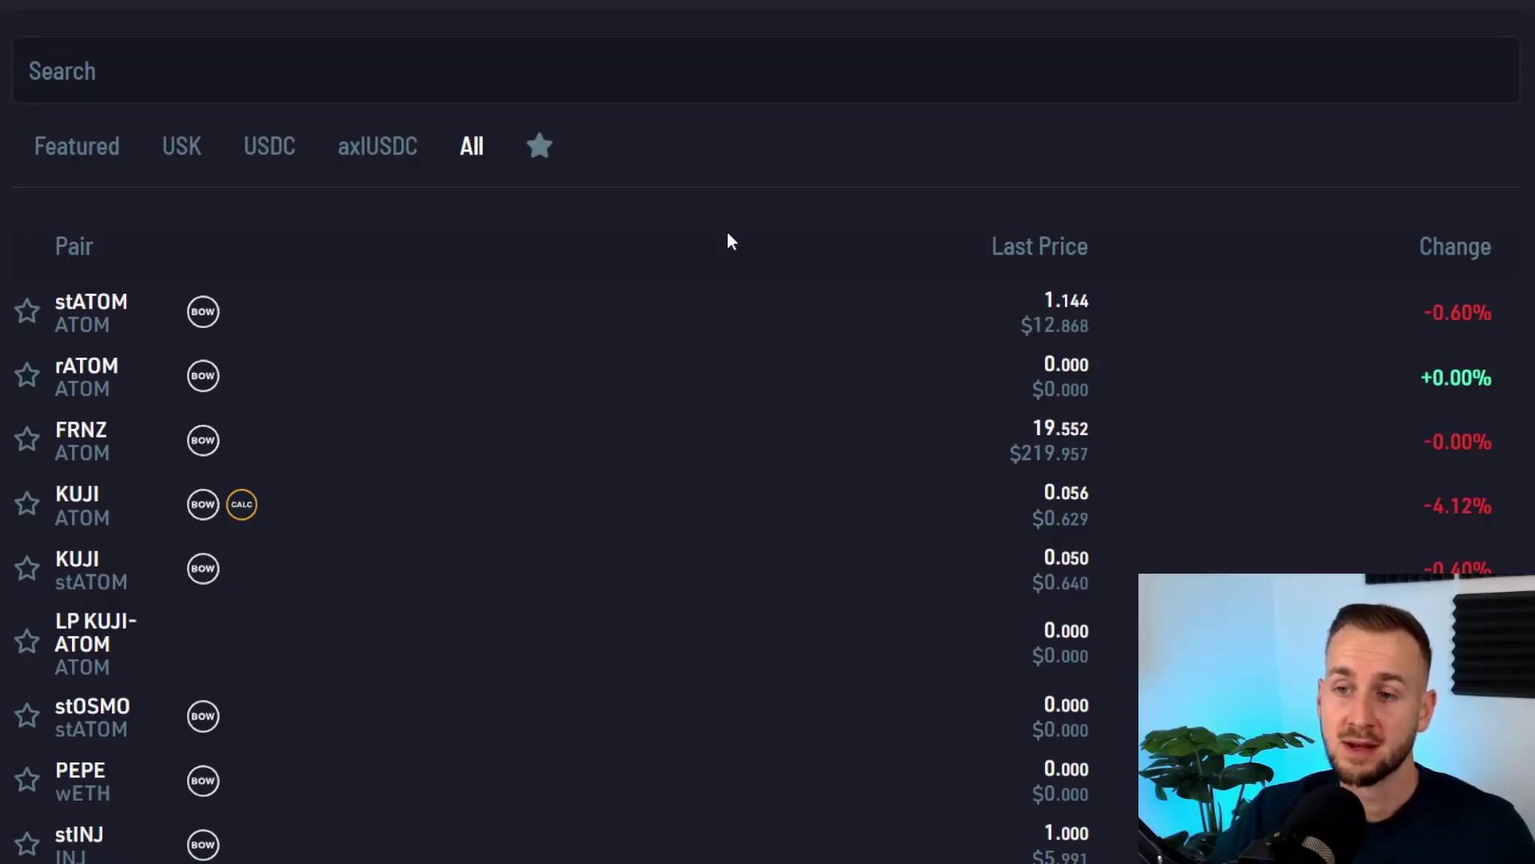
Look through the Featured, USK, USDC and axlUSDC trading pair lists, and display all pairs again.
{"action": "left_click", "coordinate": [70, 156]}
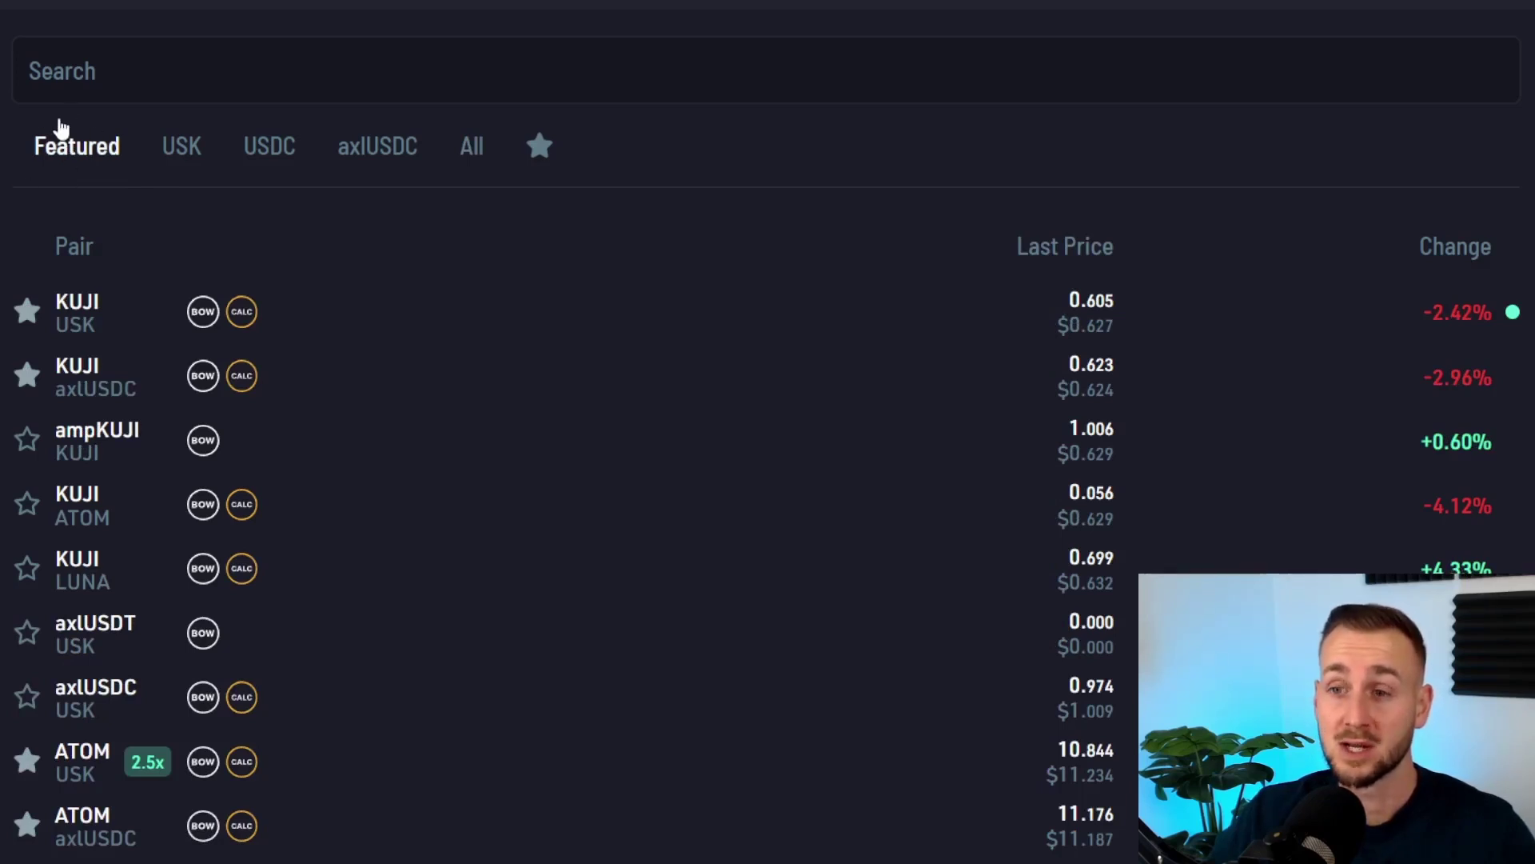
{"action": "left_click", "coordinate": [178, 166]}
{"action": "left_click", "coordinate": [267, 147]}
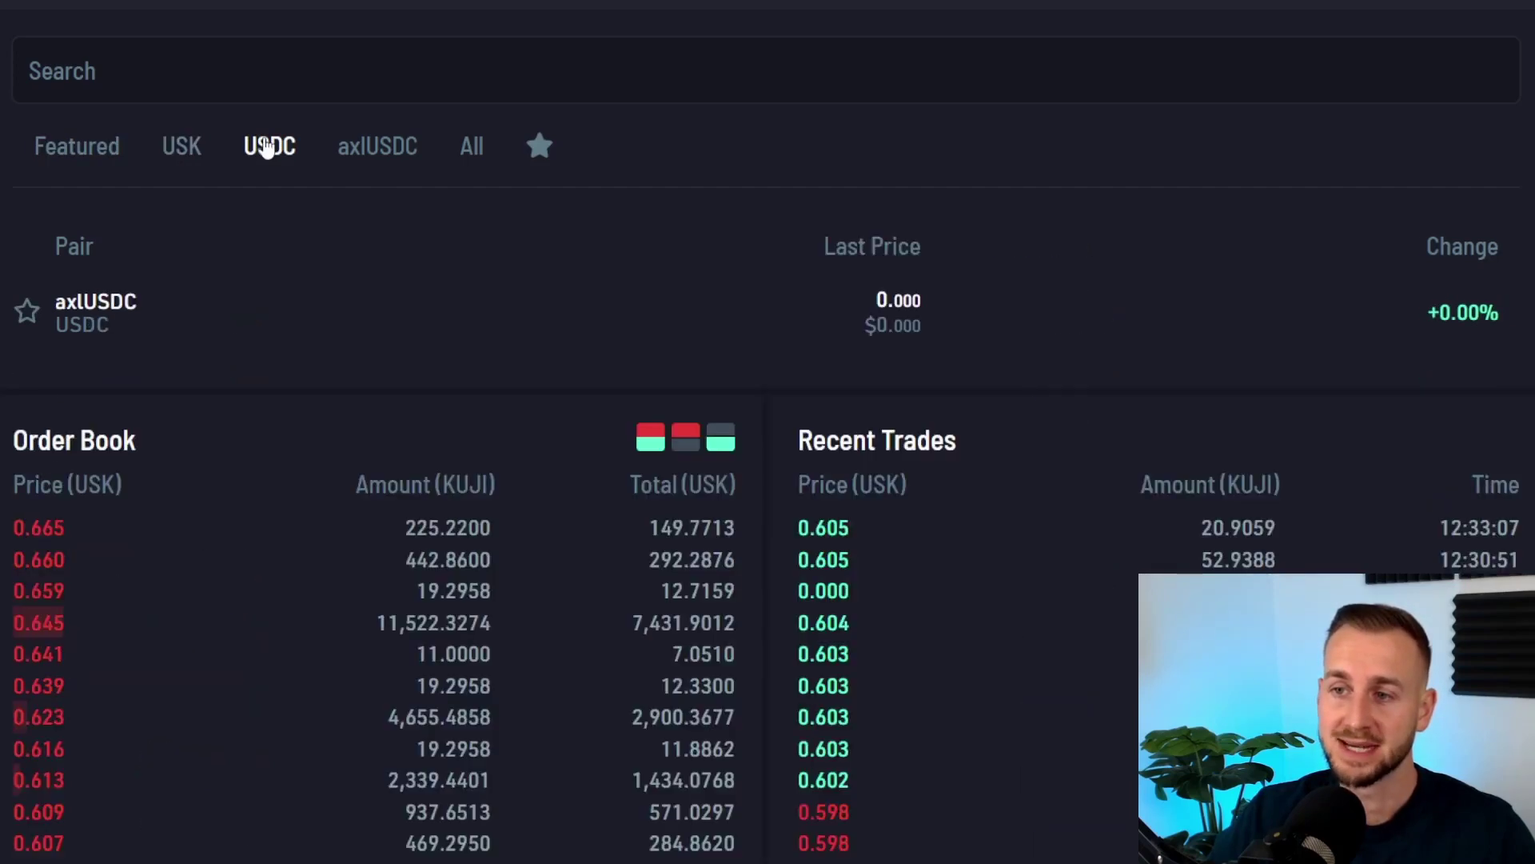
{"action": "left_click", "coordinate": [367, 154]}
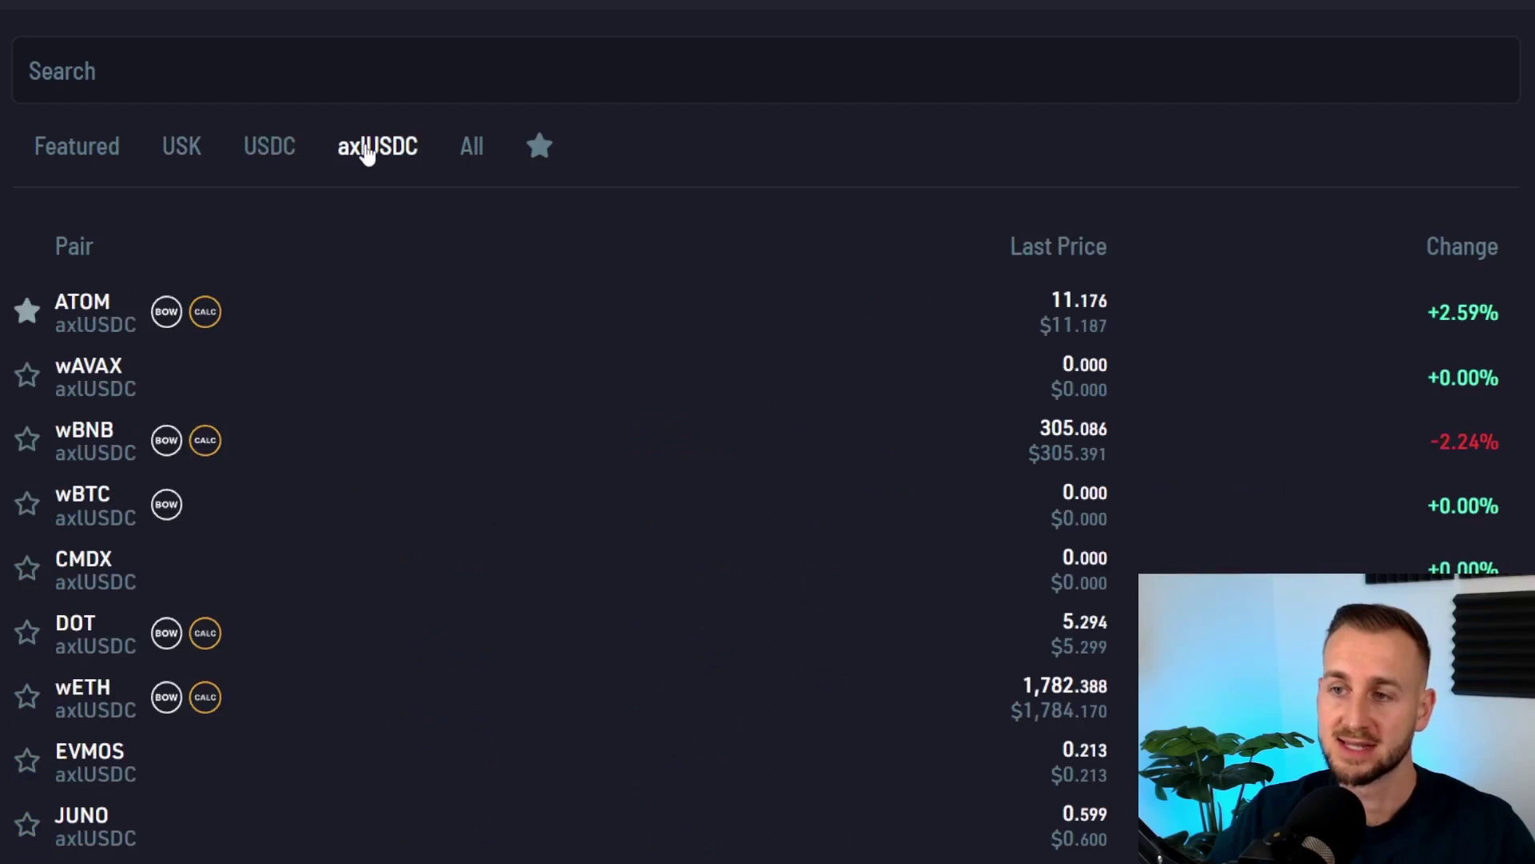
{"action": "left_click", "coordinate": [475, 156]}
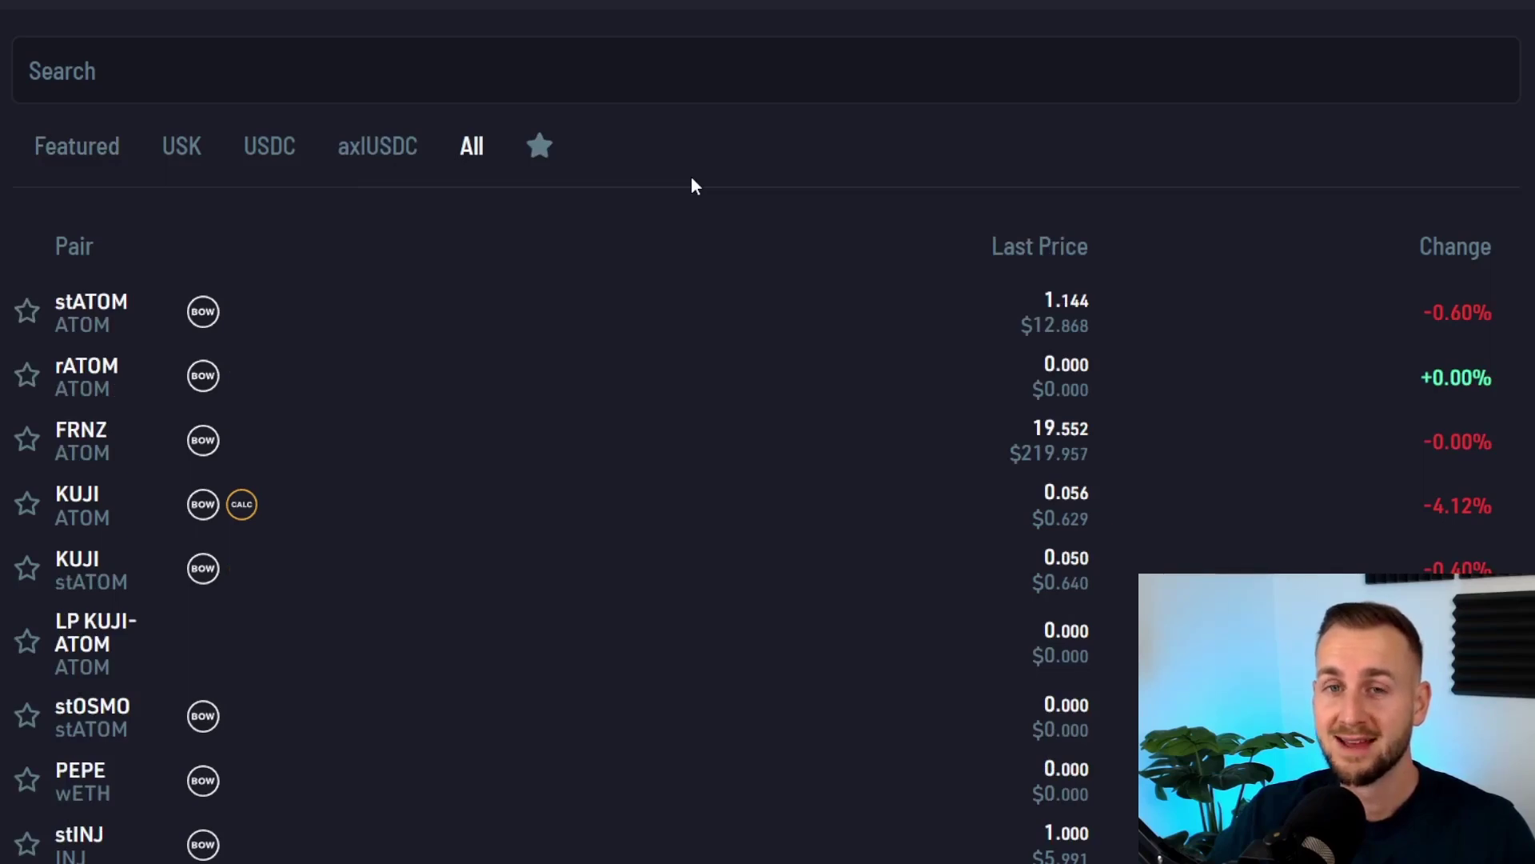
Browse the full list of trading pairs and display the list of favourite pairs.
{"action": "scroll", "coordinate": [693, 179], "scroll_direction": "down", "scroll_amount": 3}
{"action": "scroll", "coordinate": [692, 181], "scroll_direction": "down", "scroll_amount": 10}
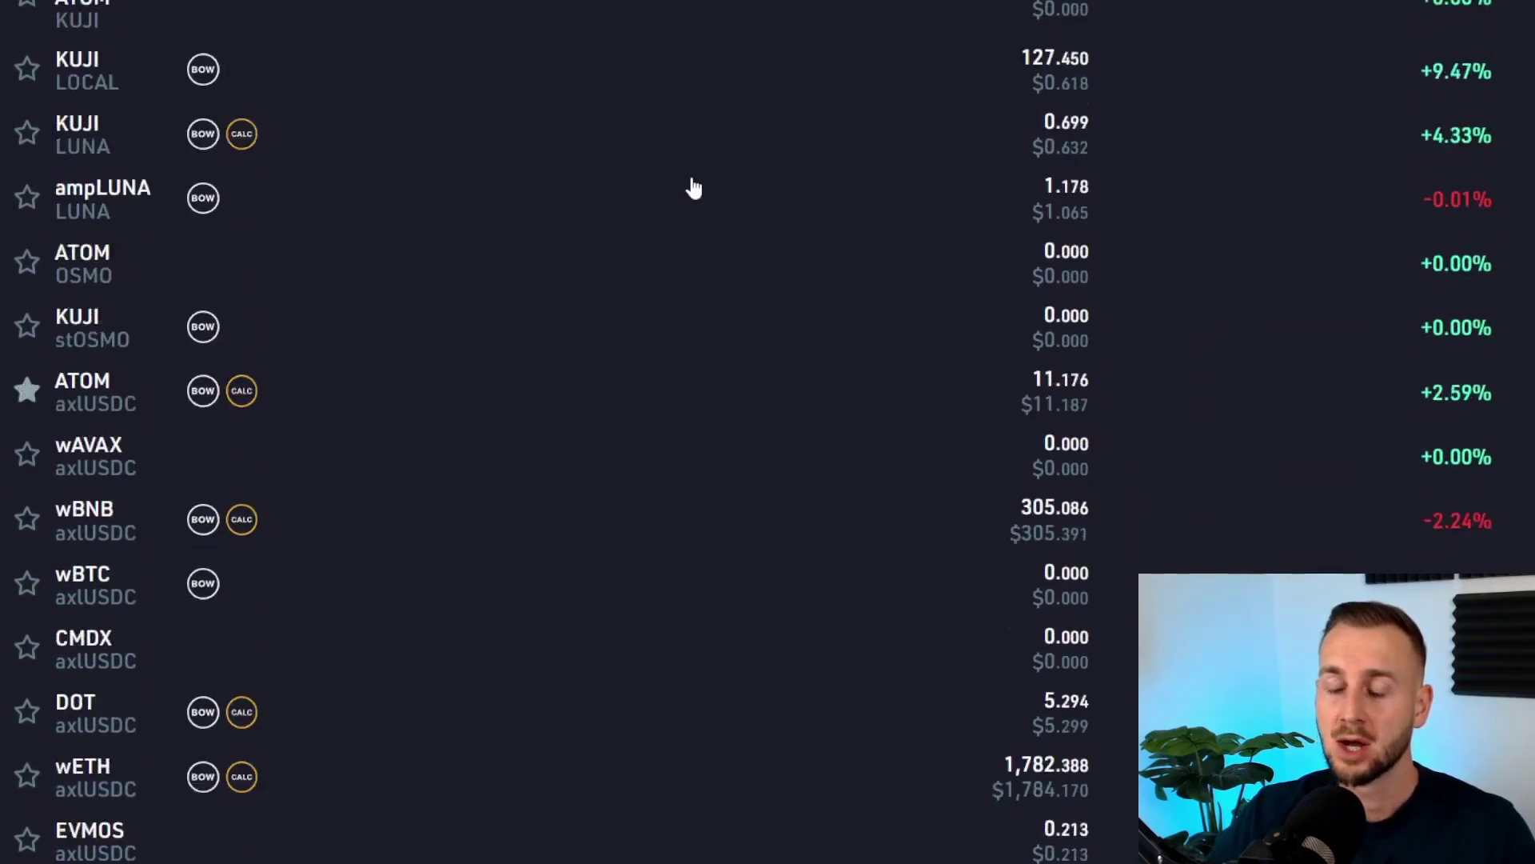
{"action": "scroll", "coordinate": [693, 187], "scroll_direction": "down", "scroll_amount": 10}
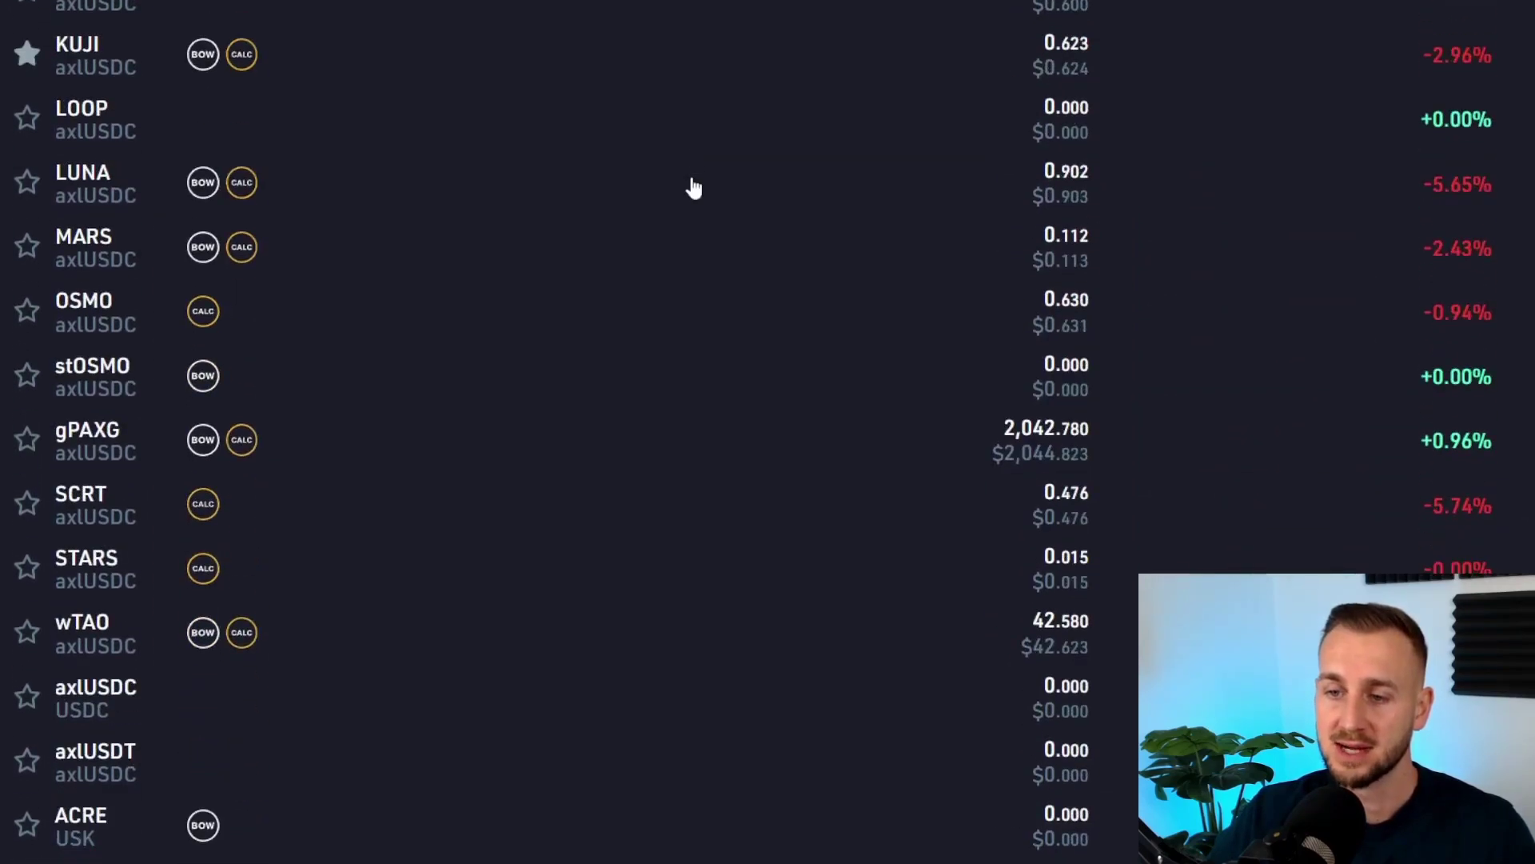
{"action": "scroll", "coordinate": [693, 186], "scroll_direction": "up", "scroll_amount": 19}
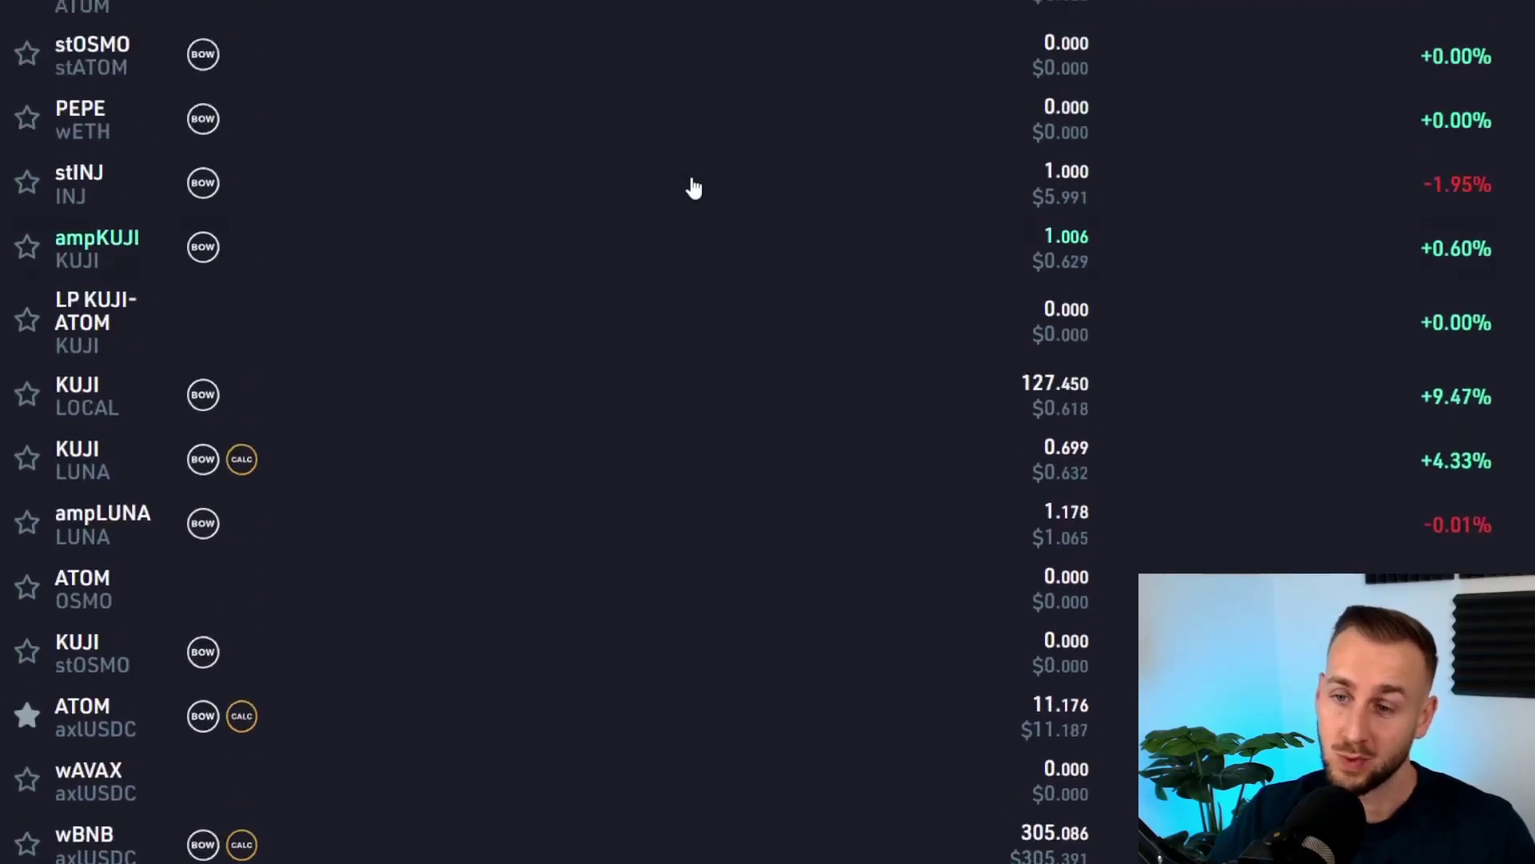
{"action": "scroll", "coordinate": [692, 186], "scroll_direction": "up", "scroll_amount": 6}
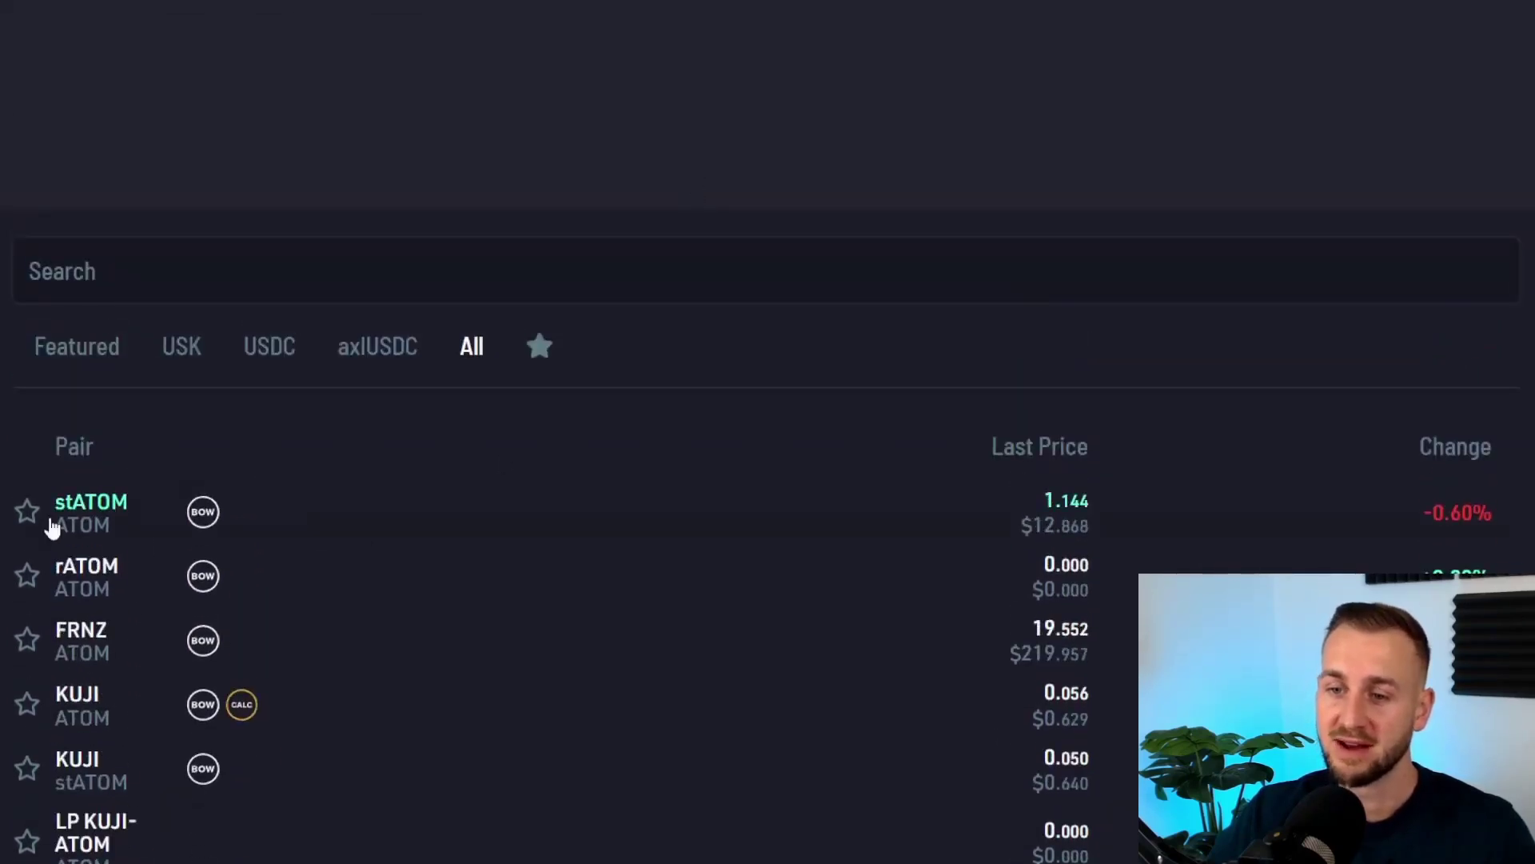
{"action": "left_click", "coordinate": [538, 352]}
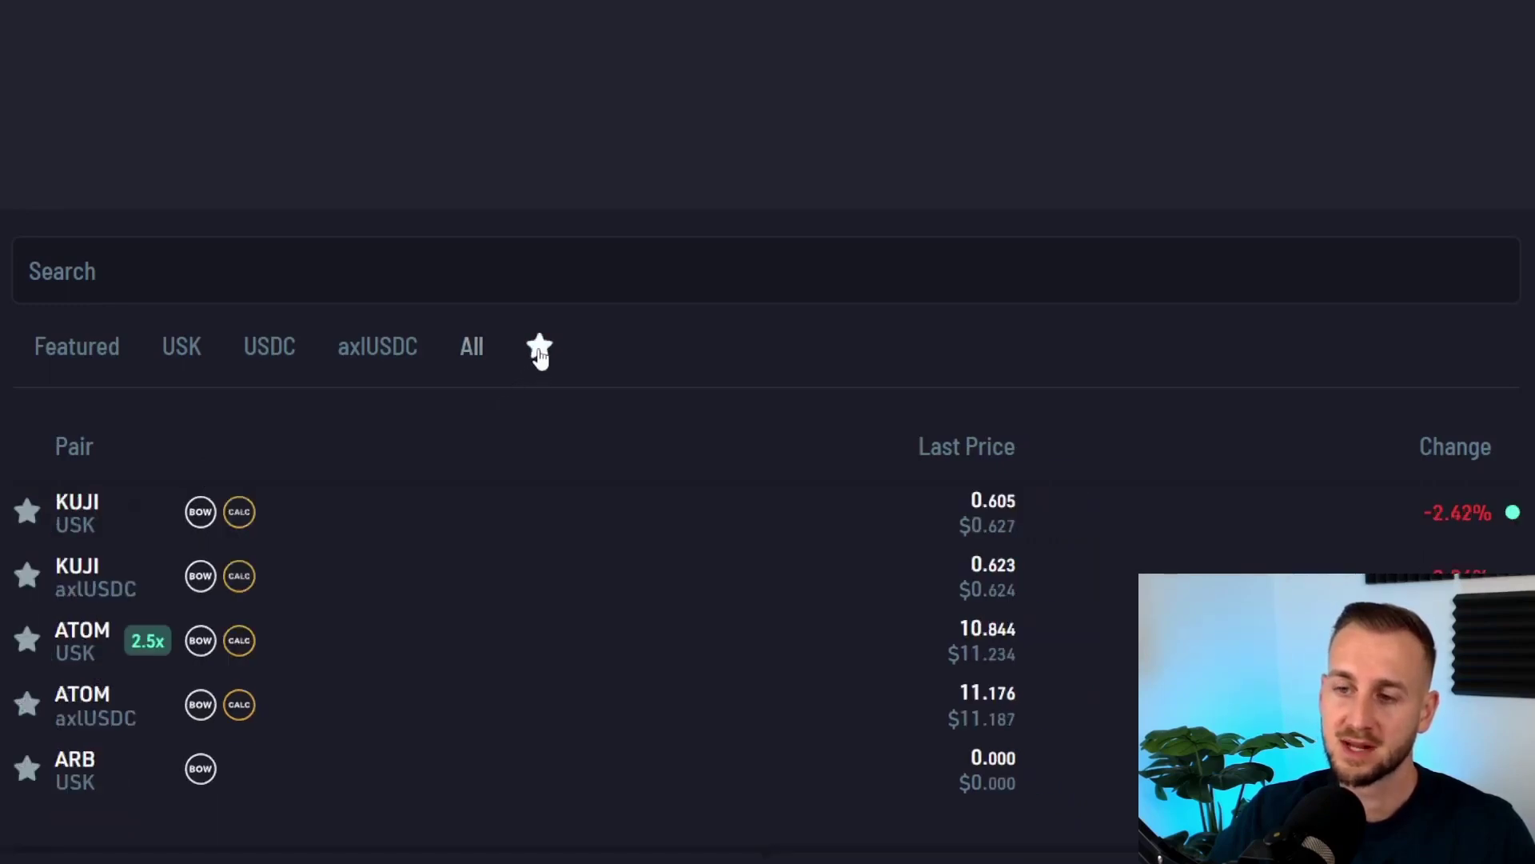
{"action": "scroll", "coordinate": [617, 318], "scroll_direction": "down", "scroll_amount": 3}
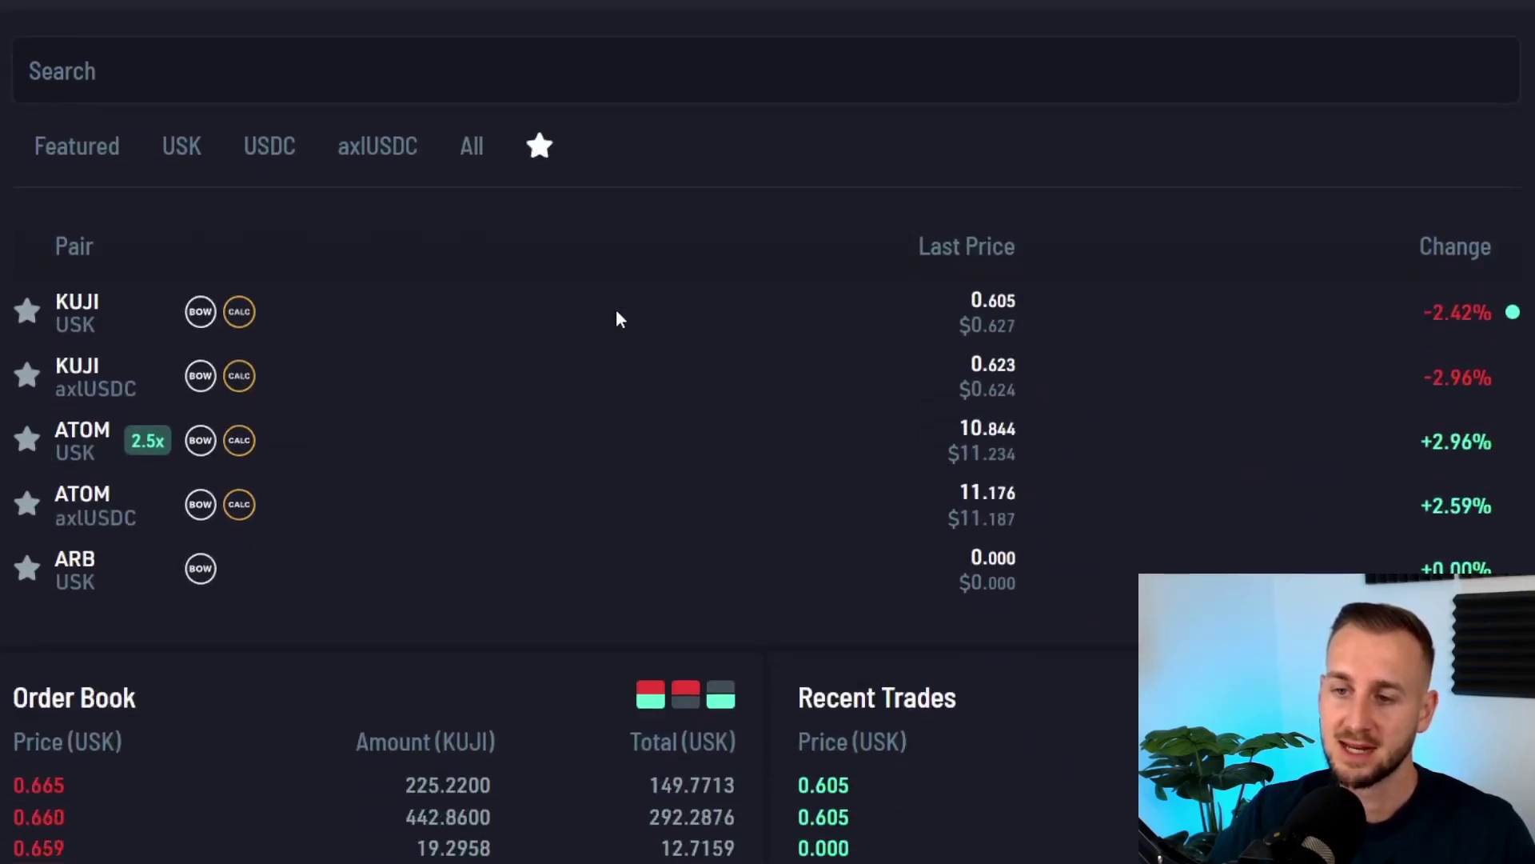
Add the KUJI/stATOM pair to the favourites and display the favourites list.
{"action": "left_click", "coordinate": [472, 145]}
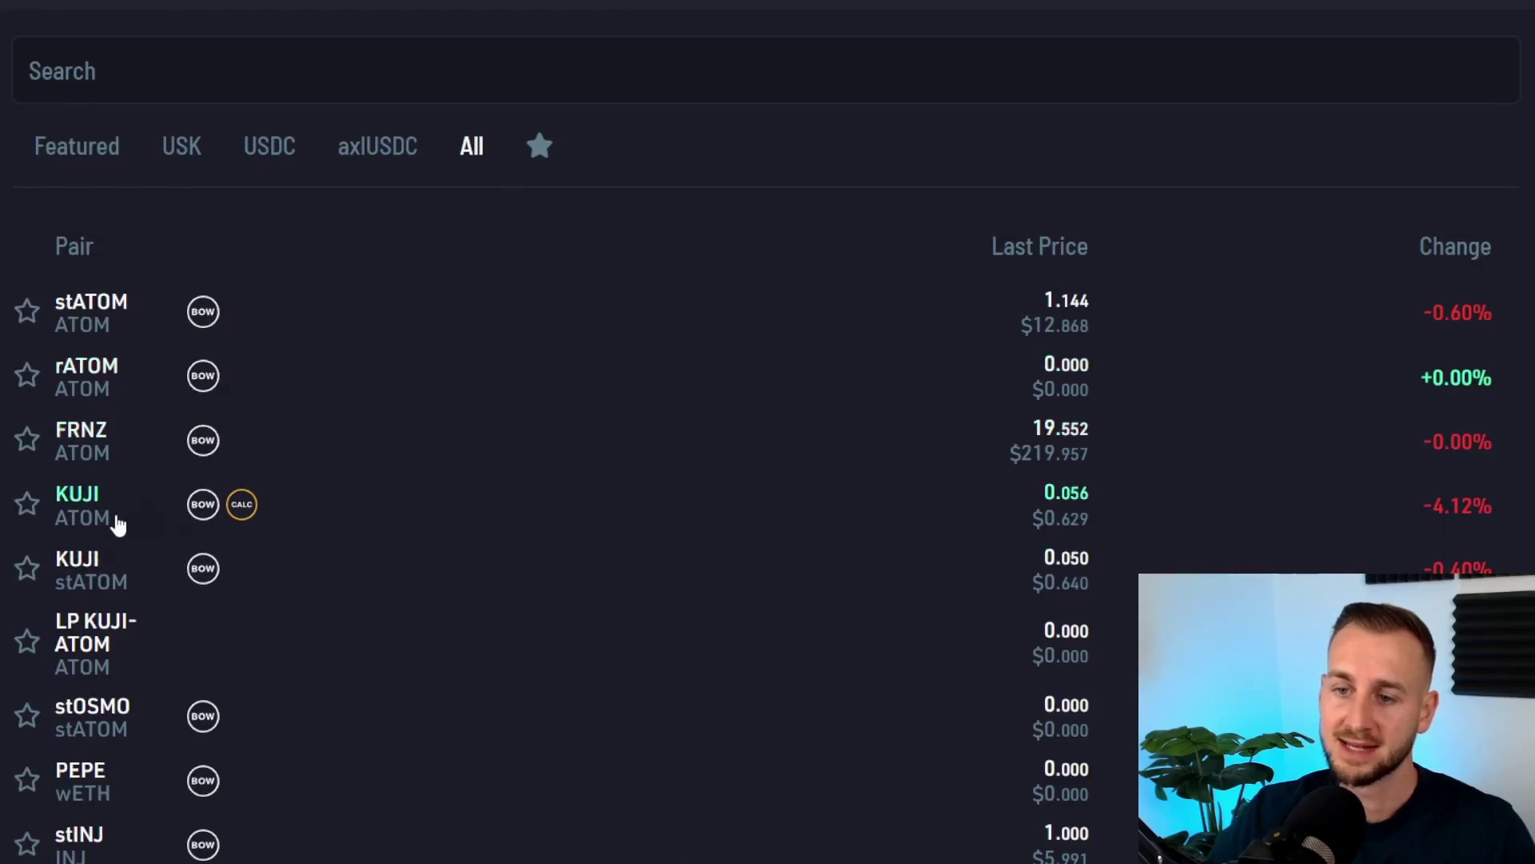
{"action": "left_click", "coordinate": [27, 571]}
{"action": "left_click", "coordinate": [533, 156]}
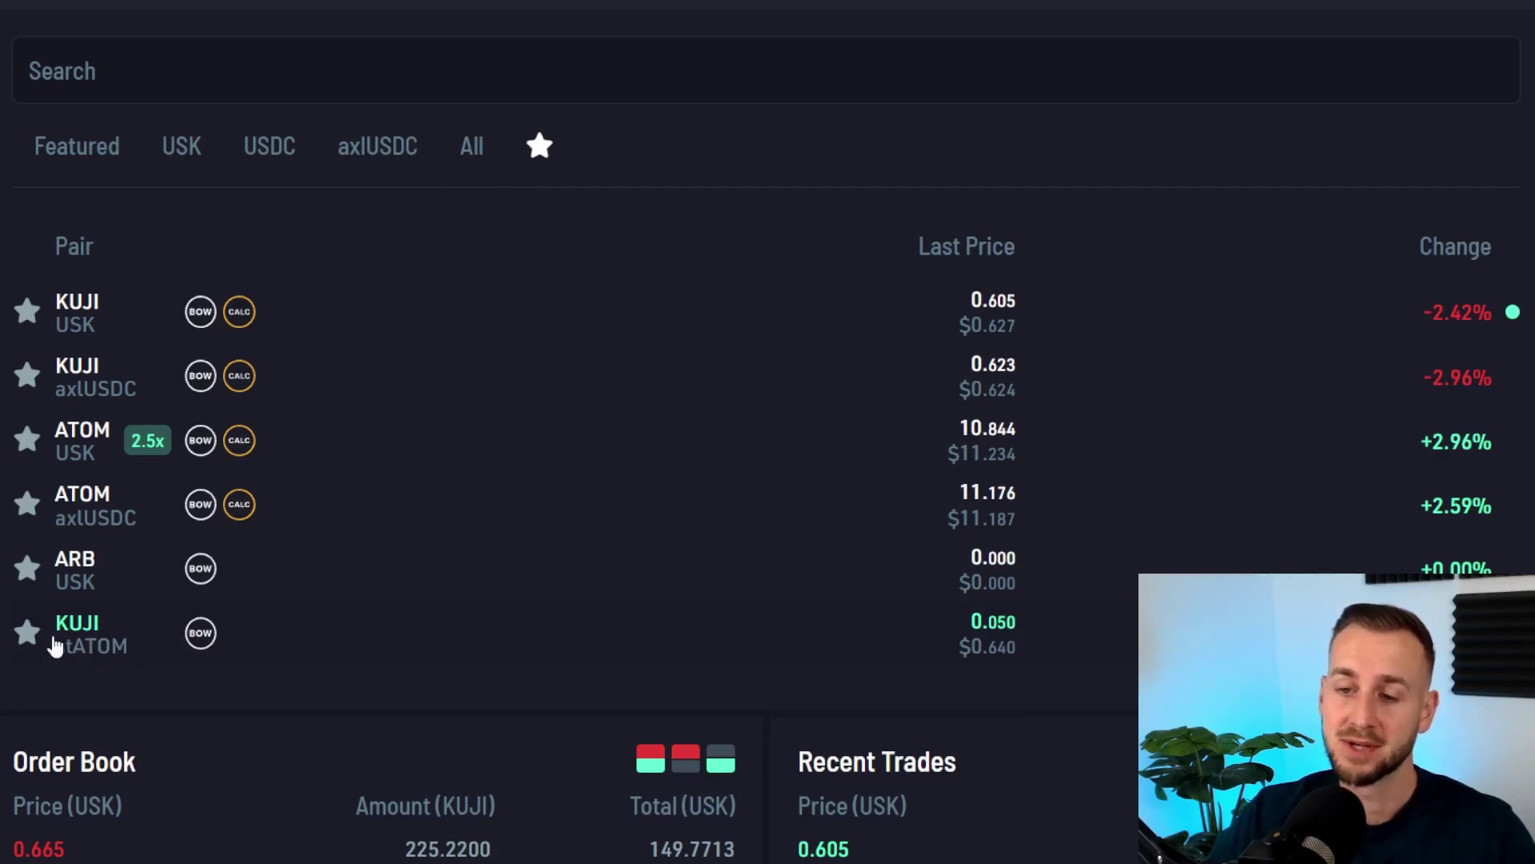
Remove the KUJI/stATOM pair from the favourites and refresh the favourites list.
{"action": "left_click", "coordinate": [28, 633]}
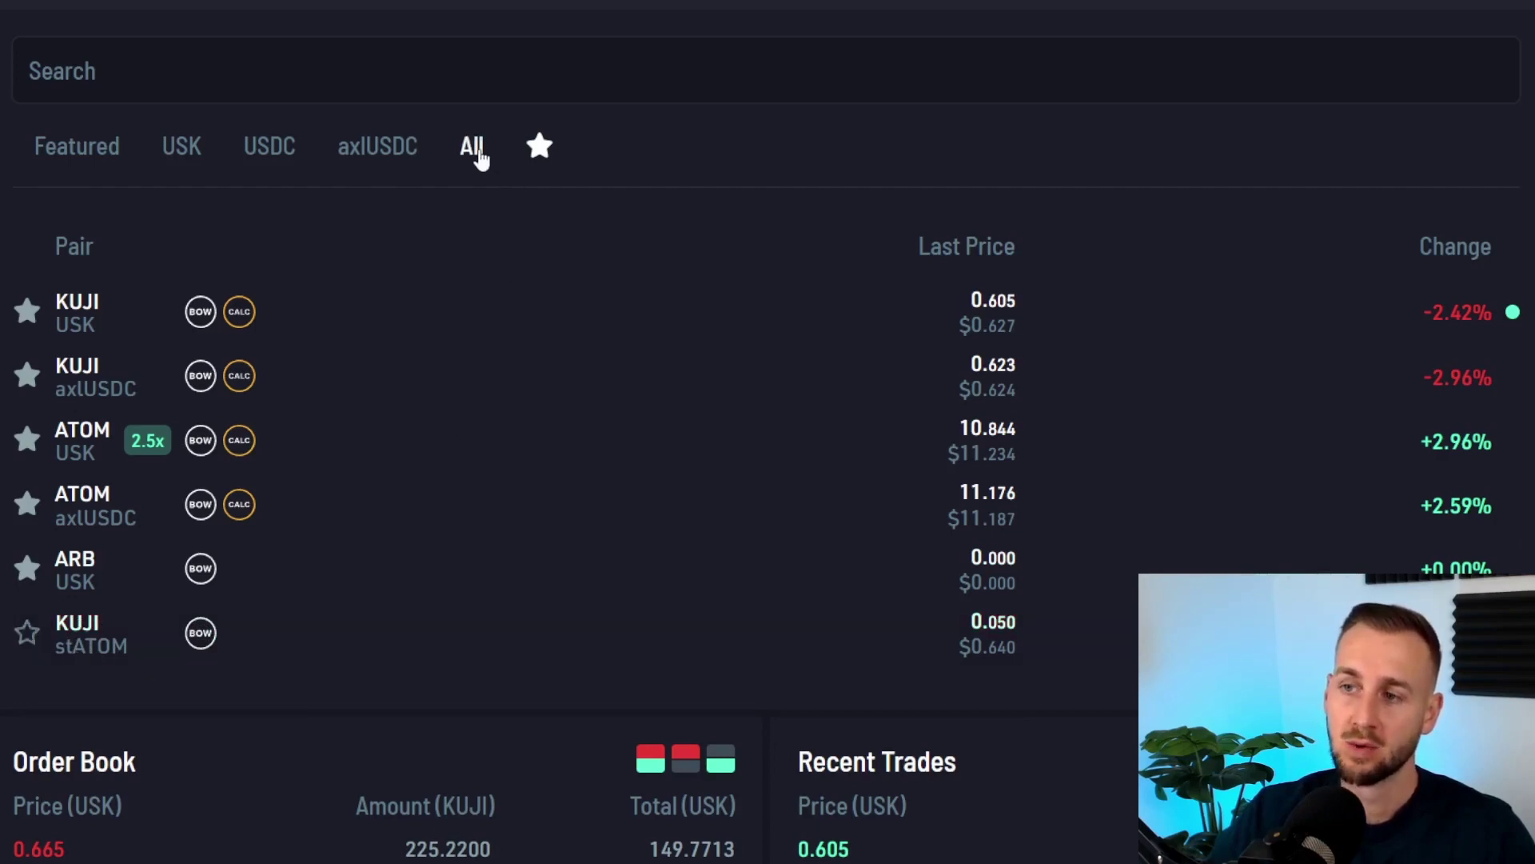
{"action": "left_click", "coordinate": [478, 151]}
{"action": "left_click", "coordinate": [539, 149]}
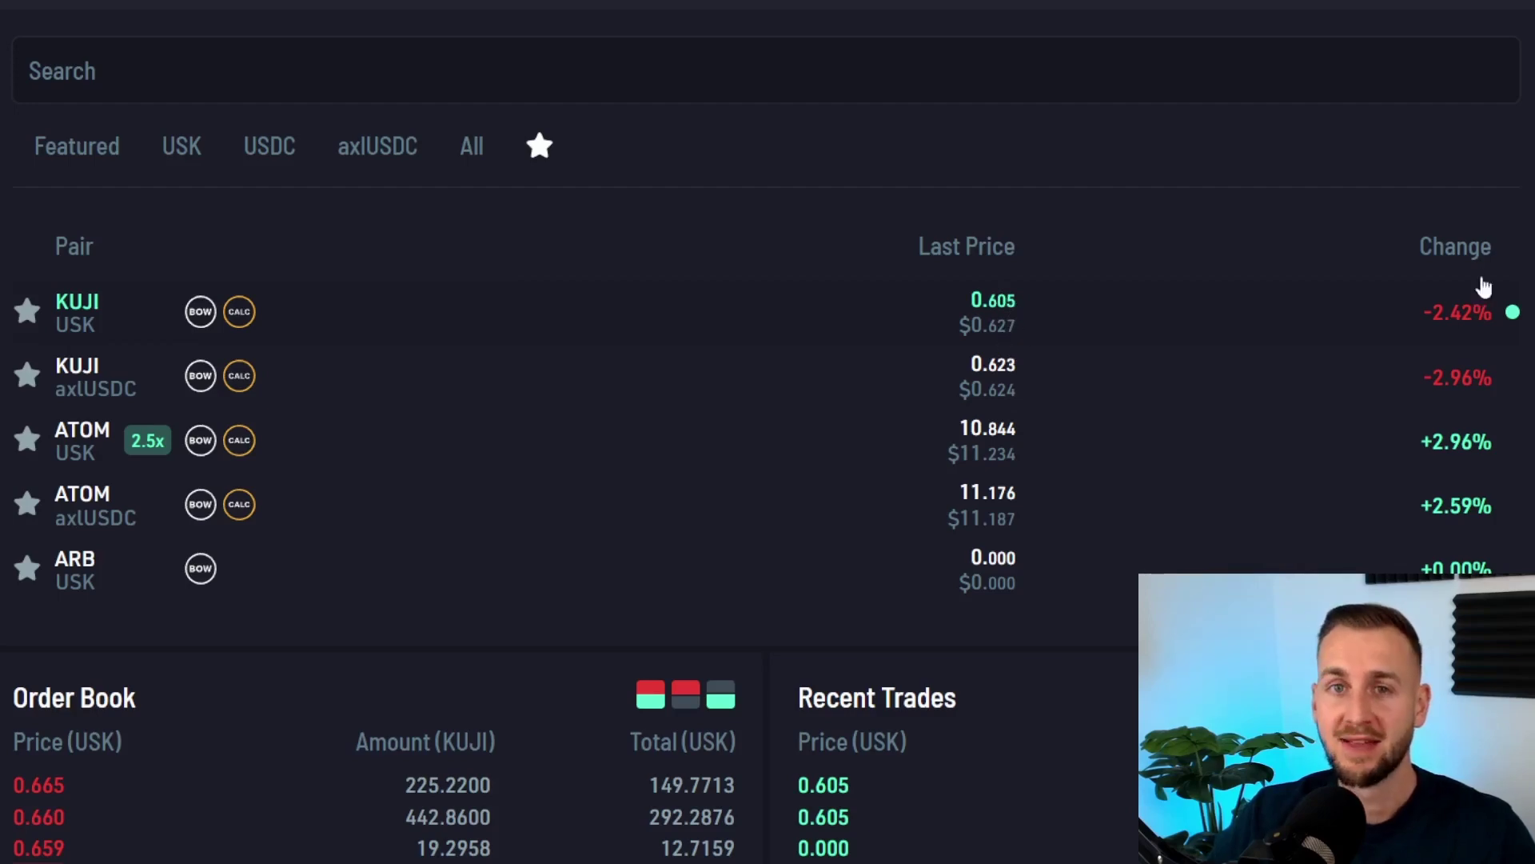
Search the trading pairs for "arb".
{"action": "scroll", "coordinate": [1450, 226], "scroll_direction": "down", "scroll_amount": 1}
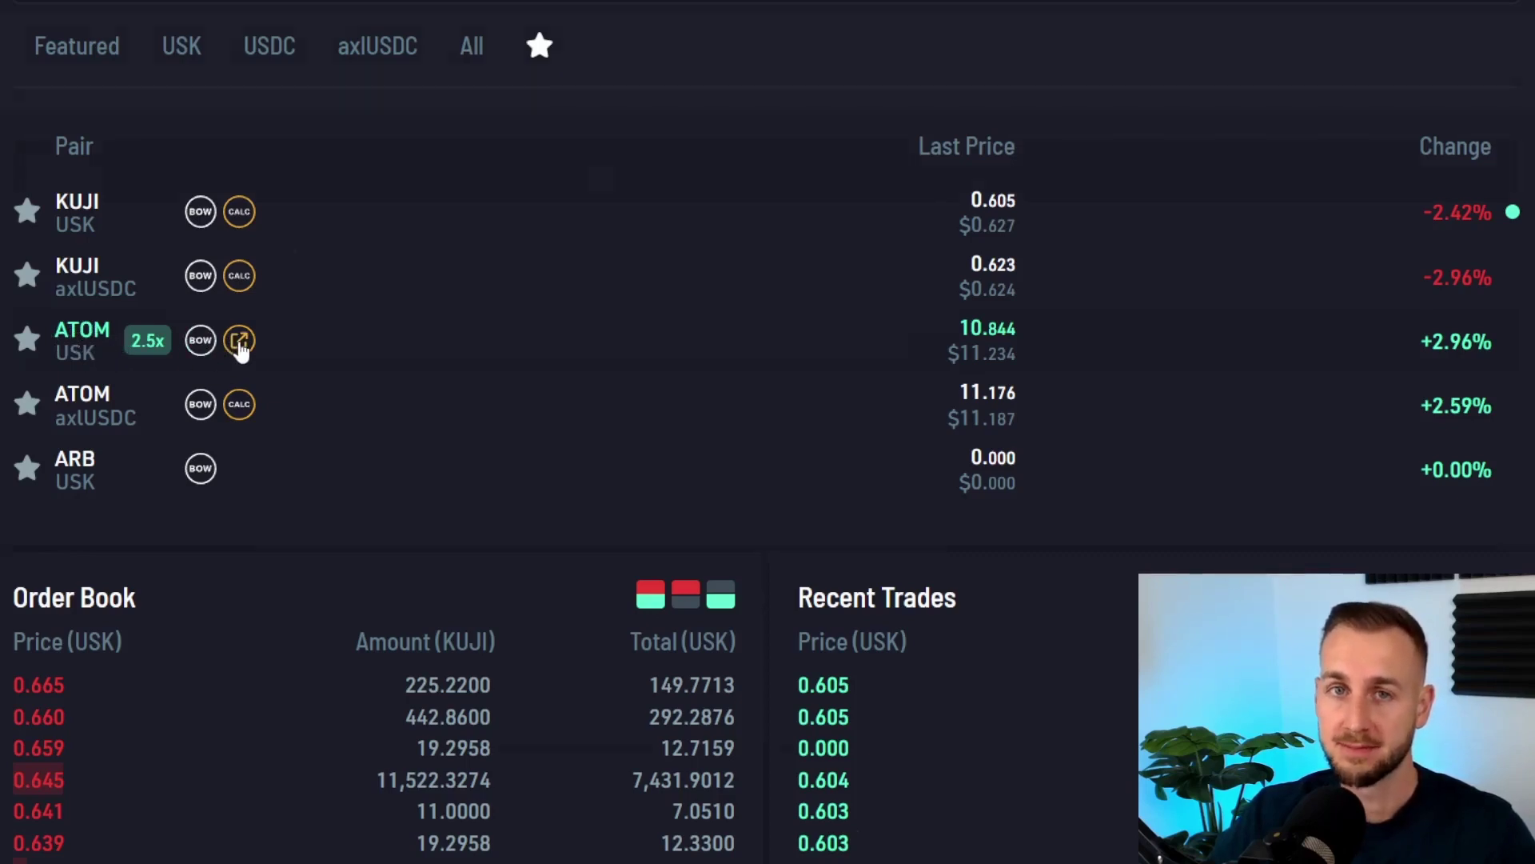
{"action": "scroll", "coordinate": [601, 180], "scroll_direction": "up", "scroll_amount": 2}
{"action": "left_click", "coordinate": [601, 180]}
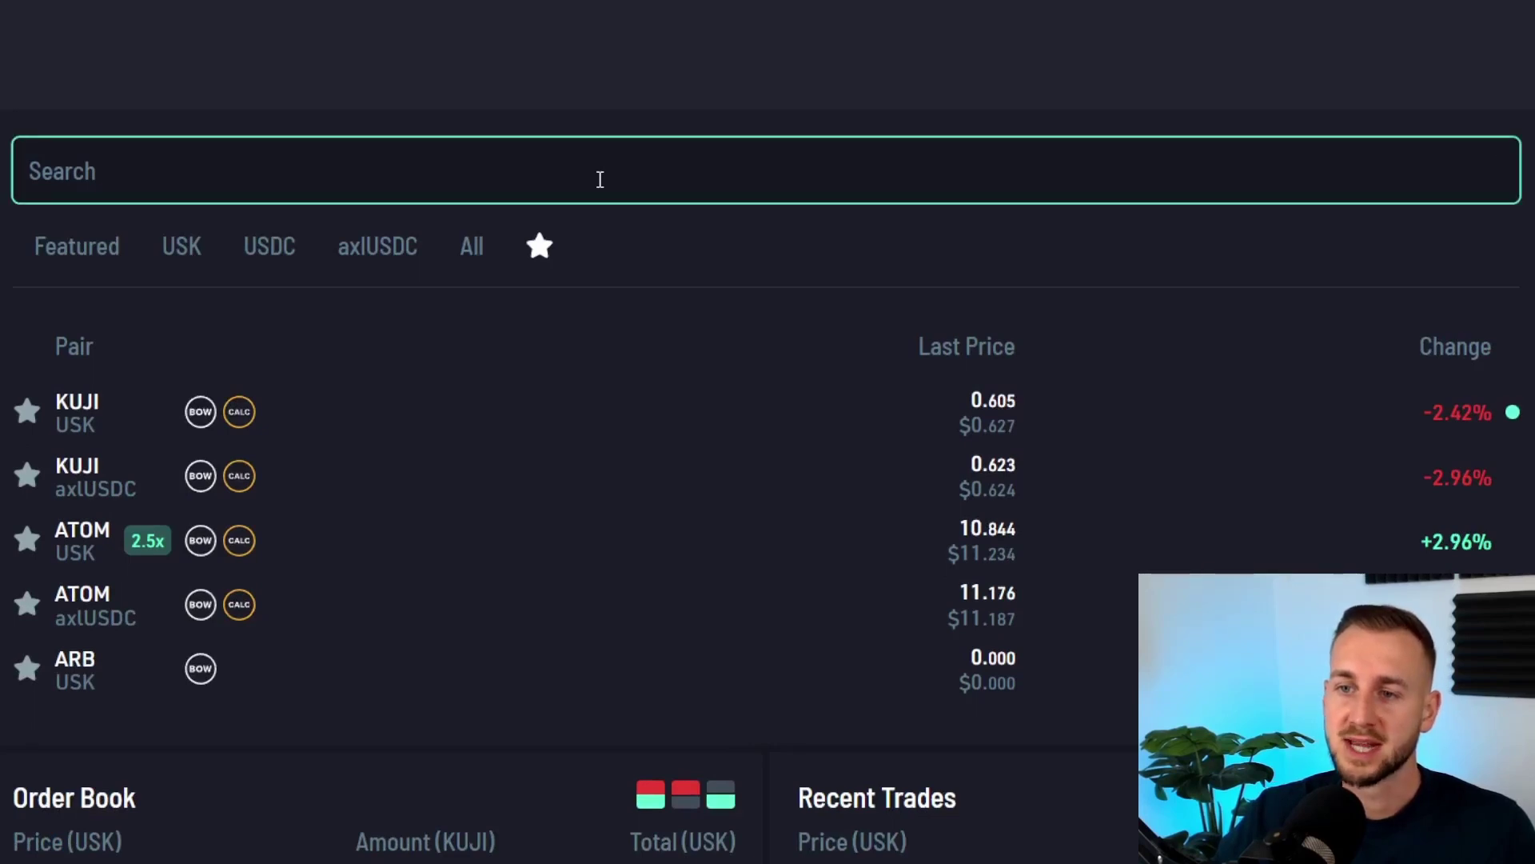
{"action": "type", "text": "arb"}
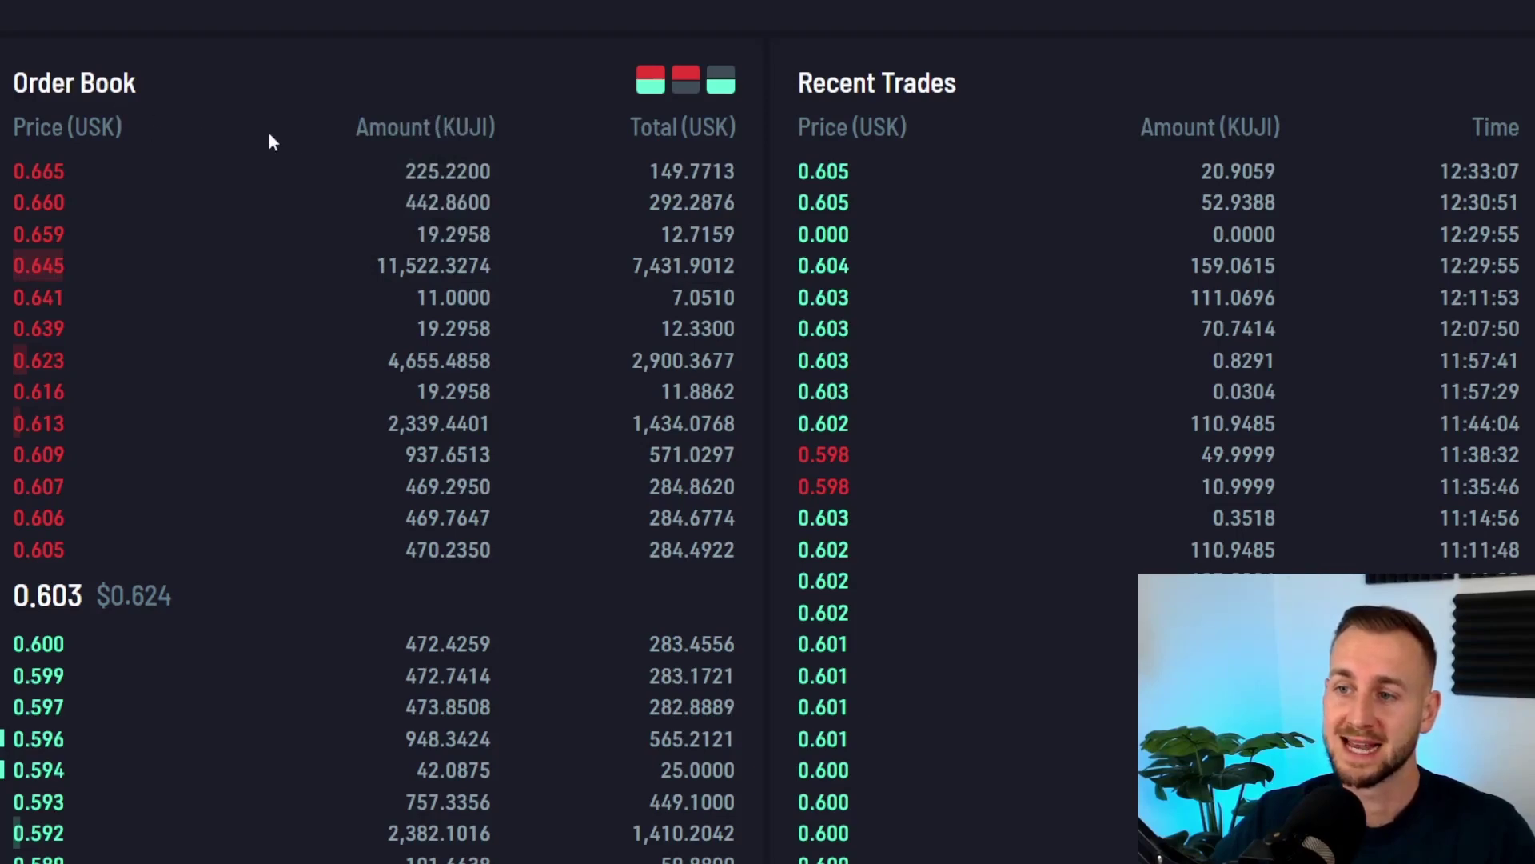
Examine the KUJI/USK order book with only sell orders, only buy orders, and both sides together.
{"action": "mouse_move", "coordinate": [48, 164]}
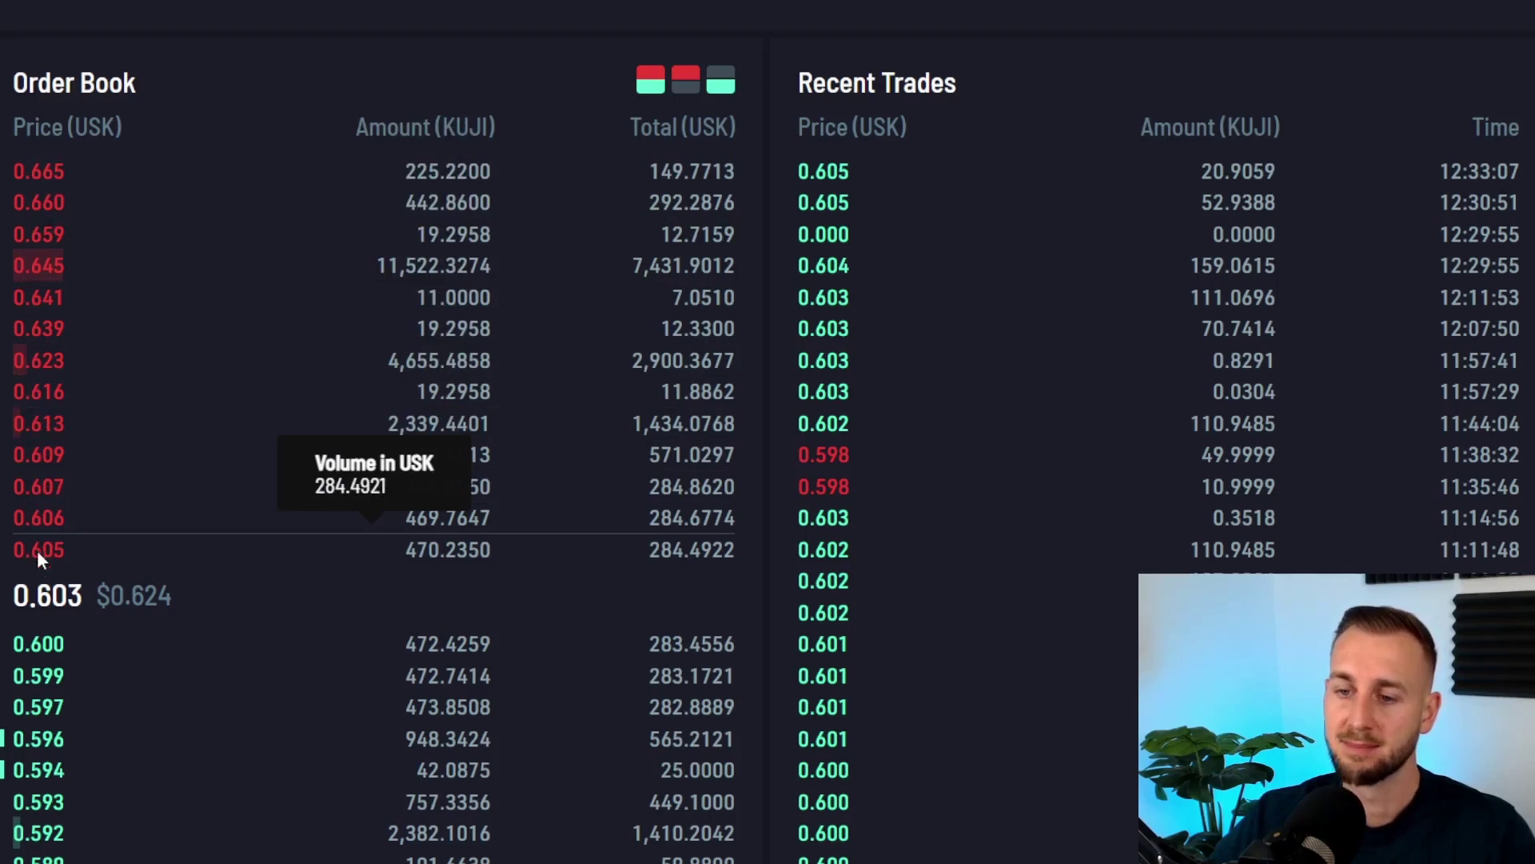
{"action": "scroll", "coordinate": [32, 640], "scroll_direction": "down", "scroll_amount": 1}
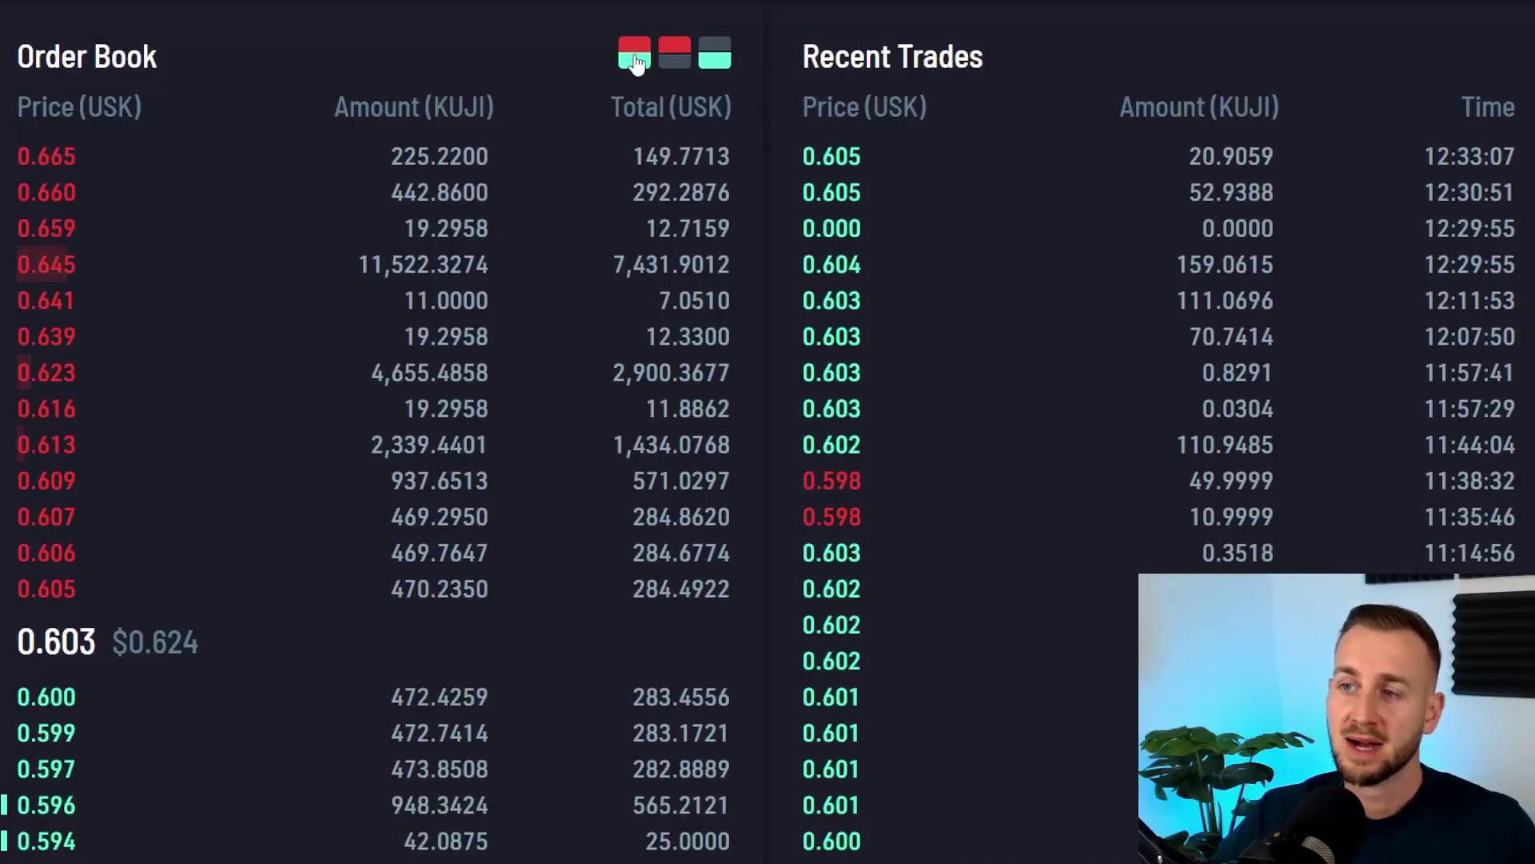
{"action": "left_click", "coordinate": [681, 62]}
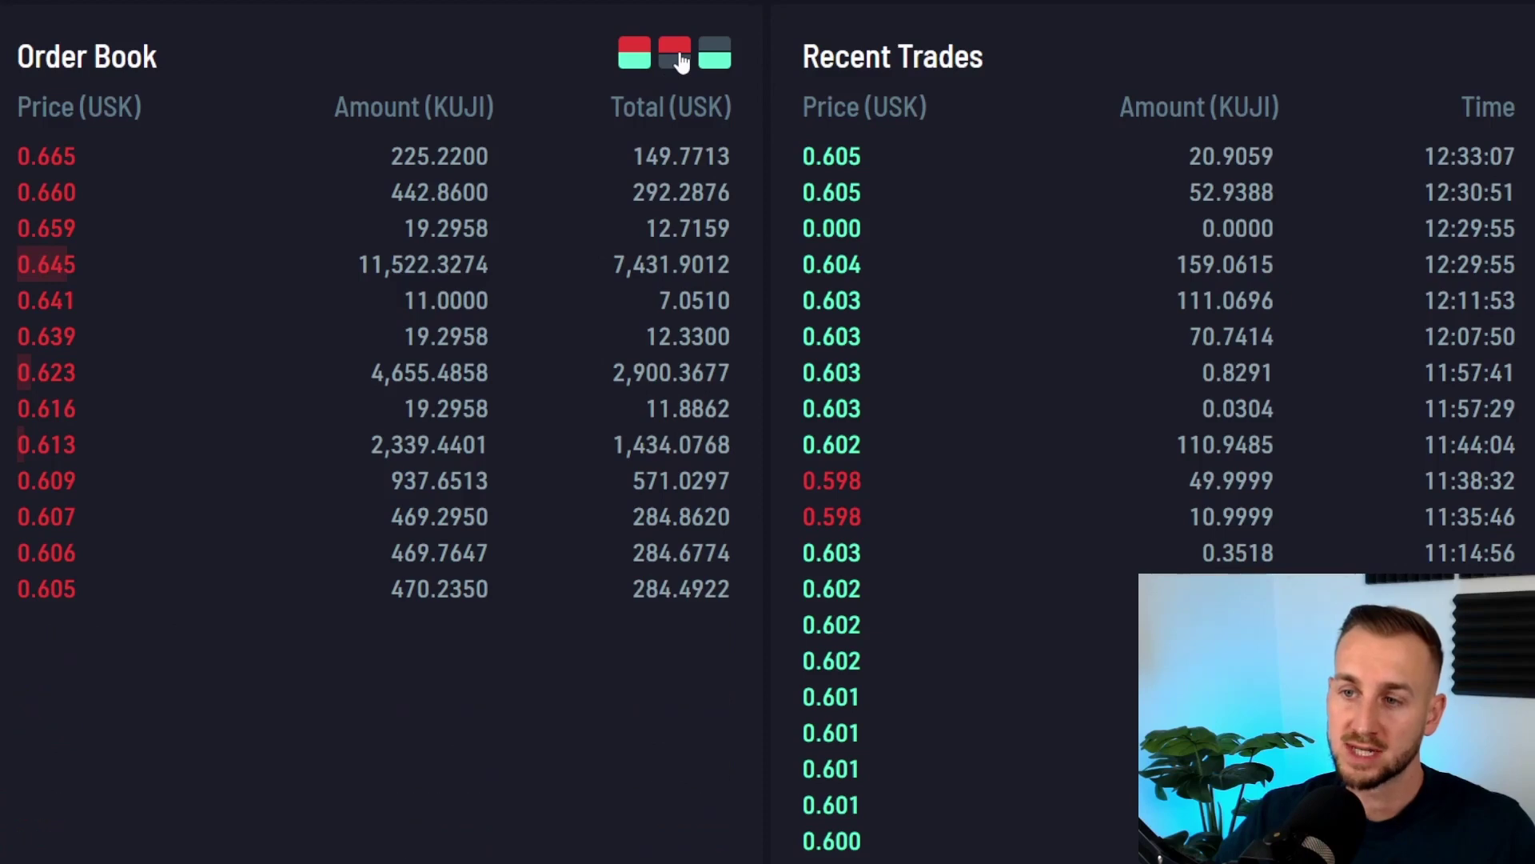
{"action": "left_click", "coordinate": [716, 63]}
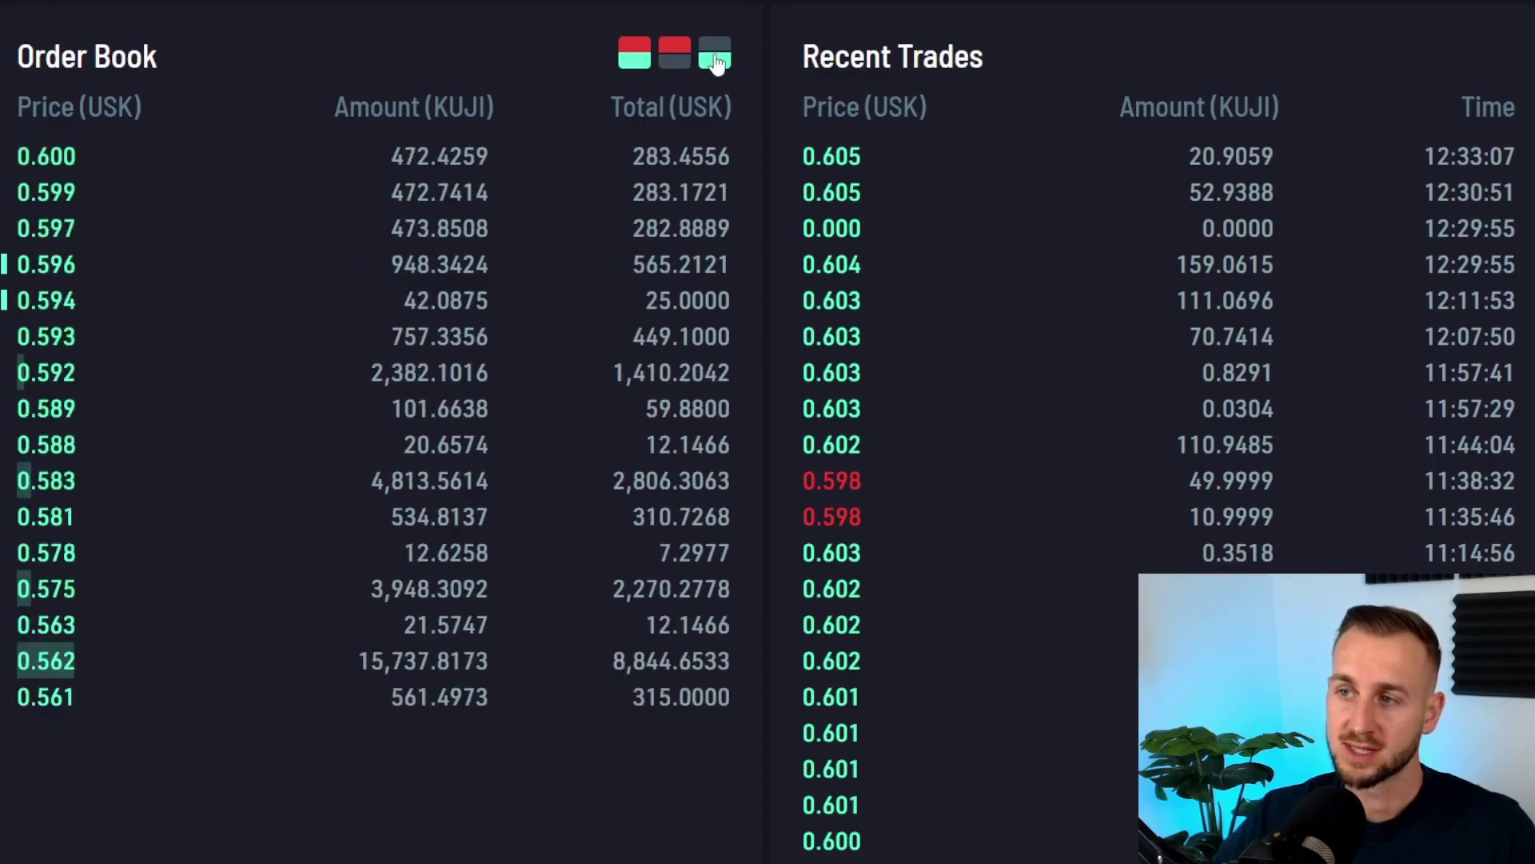
{"action": "left_click", "coordinate": [635, 56]}
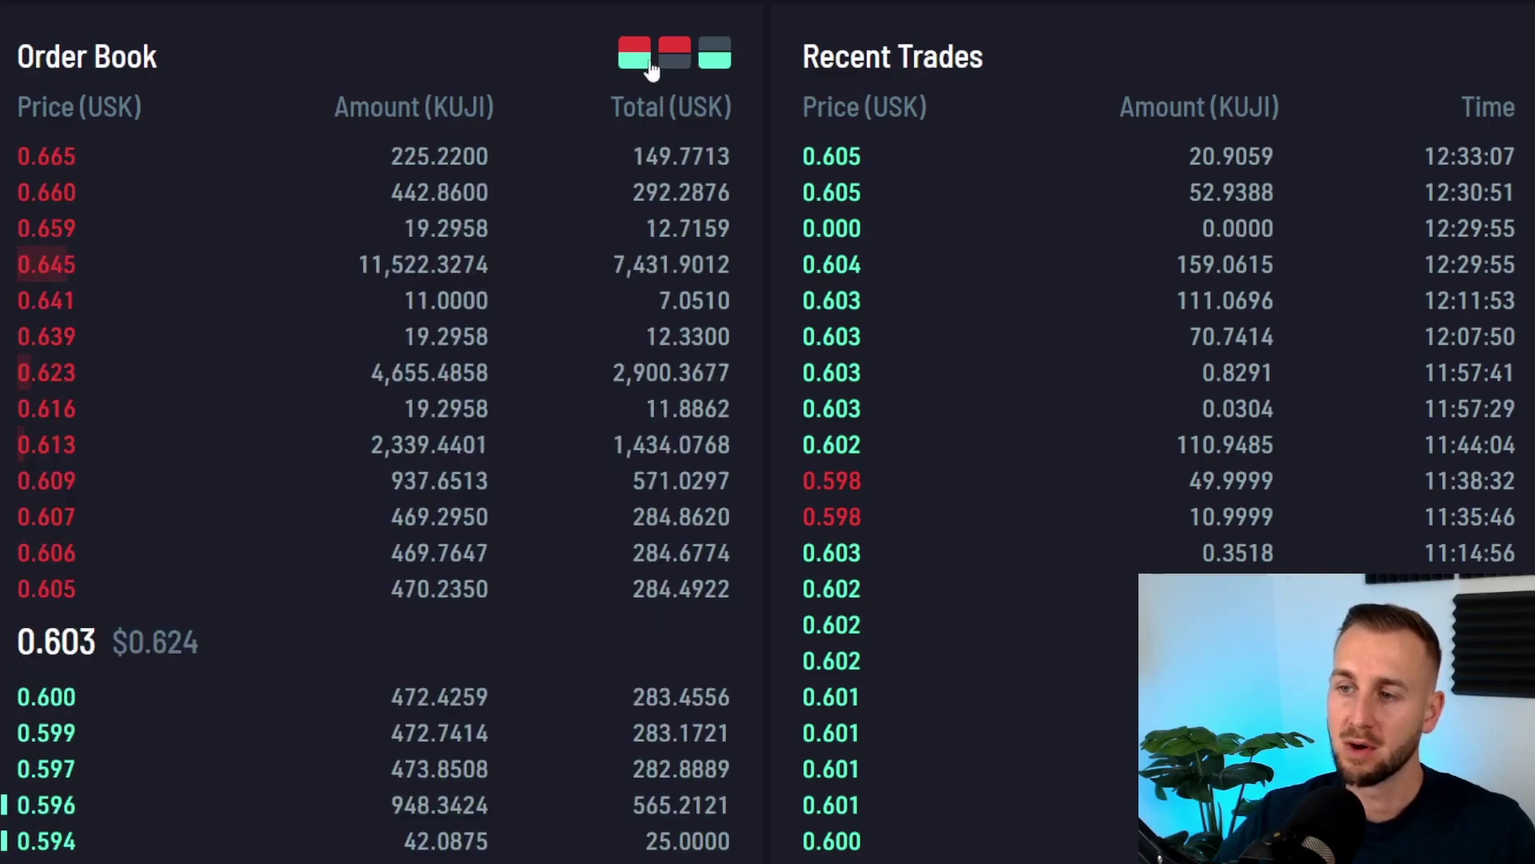
{"action": "mouse_move", "coordinate": [608, 582]}
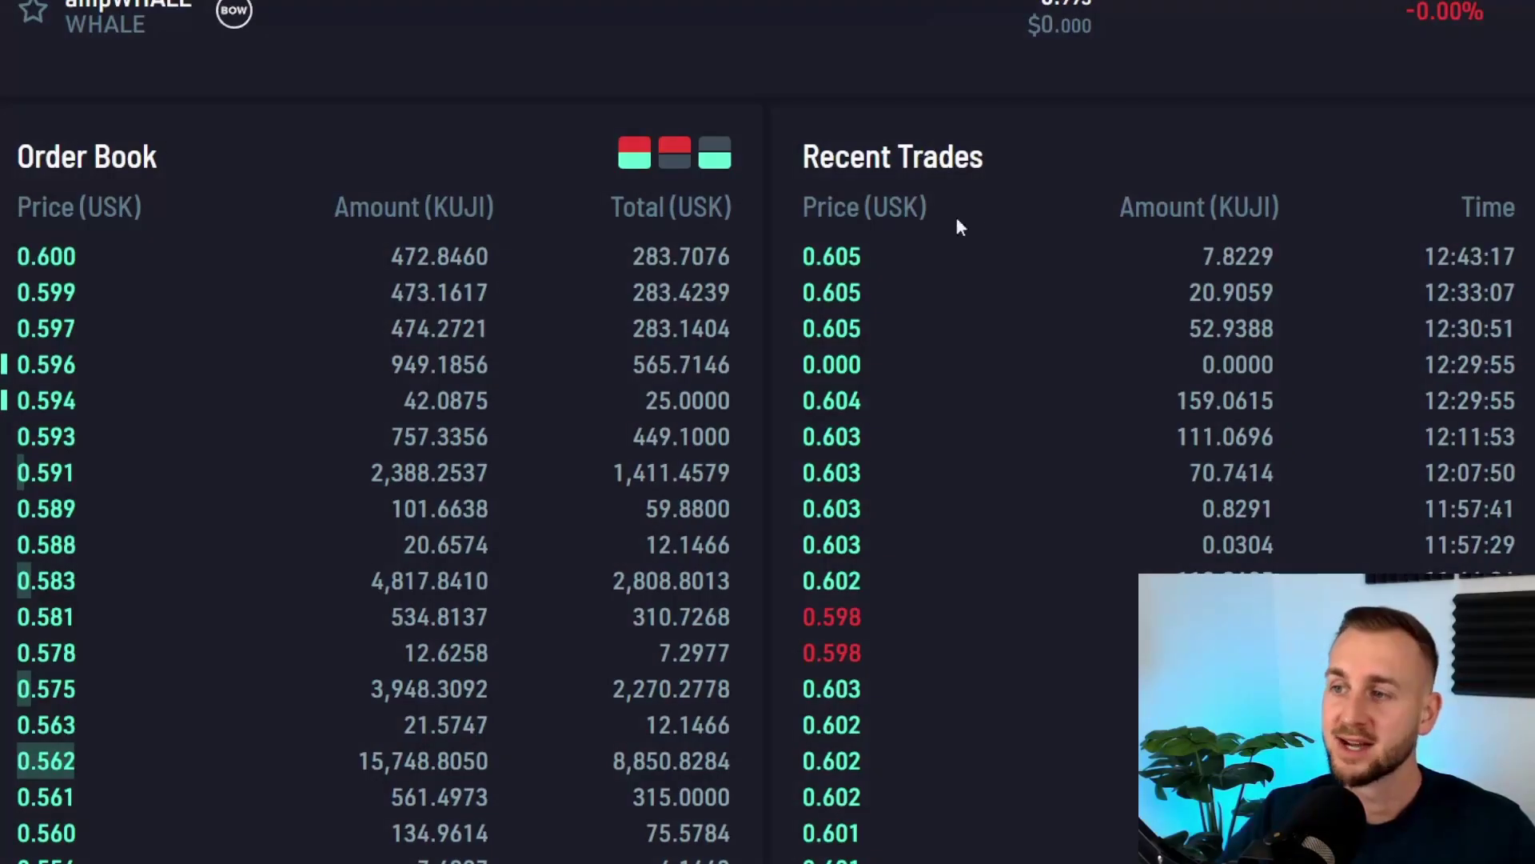
Examine the prices, amounts and times in the KUJI/USK recent trades list.
{"action": "scroll", "coordinate": [1280, 128], "scroll_direction": "down", "scroll_amount": 1}
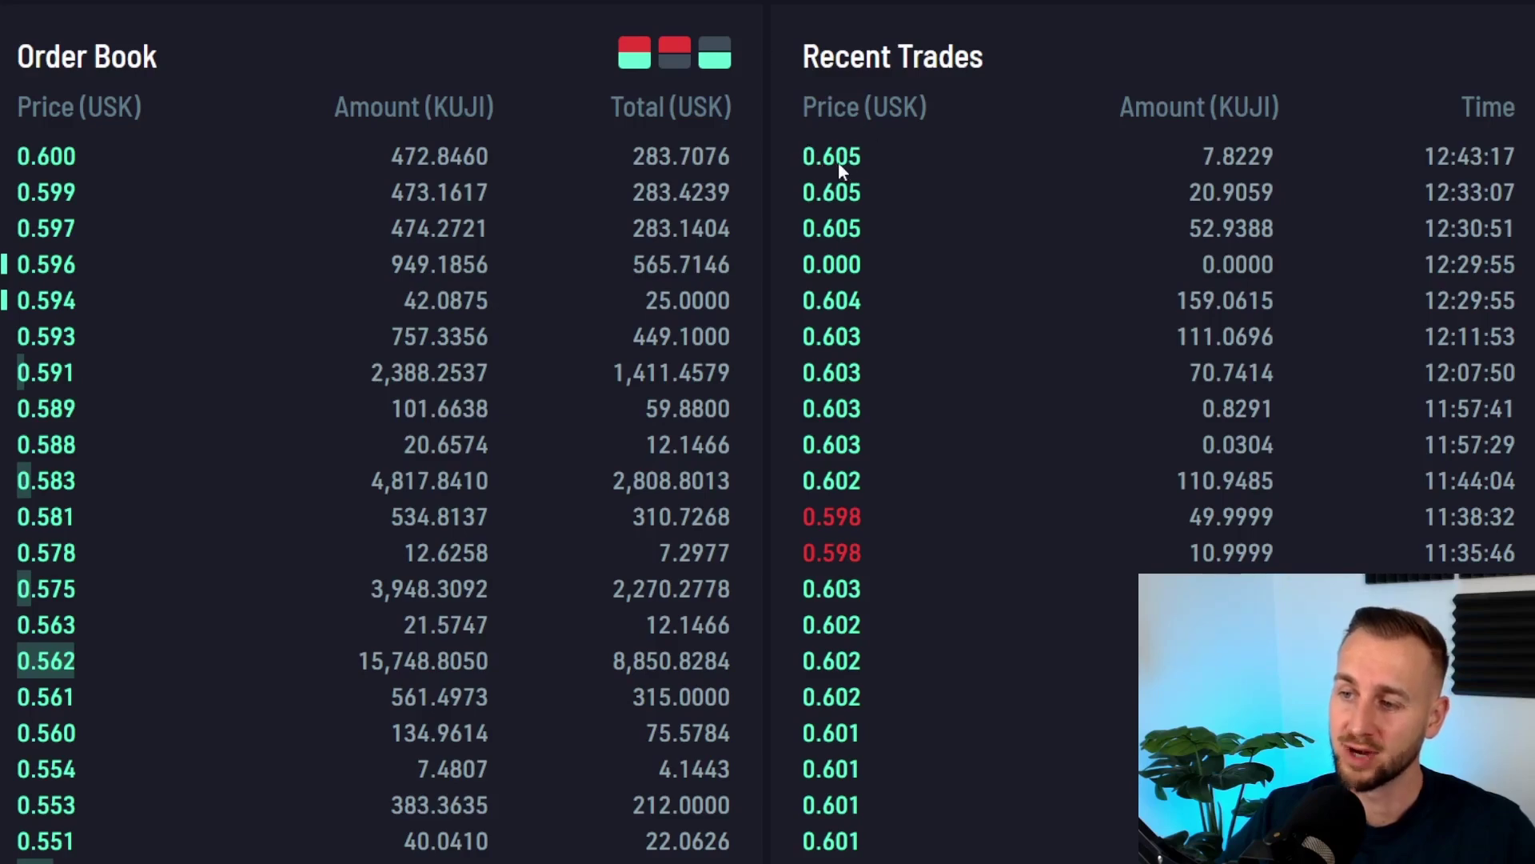
{"action": "scroll", "coordinate": [838, 162], "scroll_direction": "down", "scroll_amount": 2}
{"action": "scroll", "coordinate": [840, 316], "scroll_direction": "down", "scroll_amount": 2}
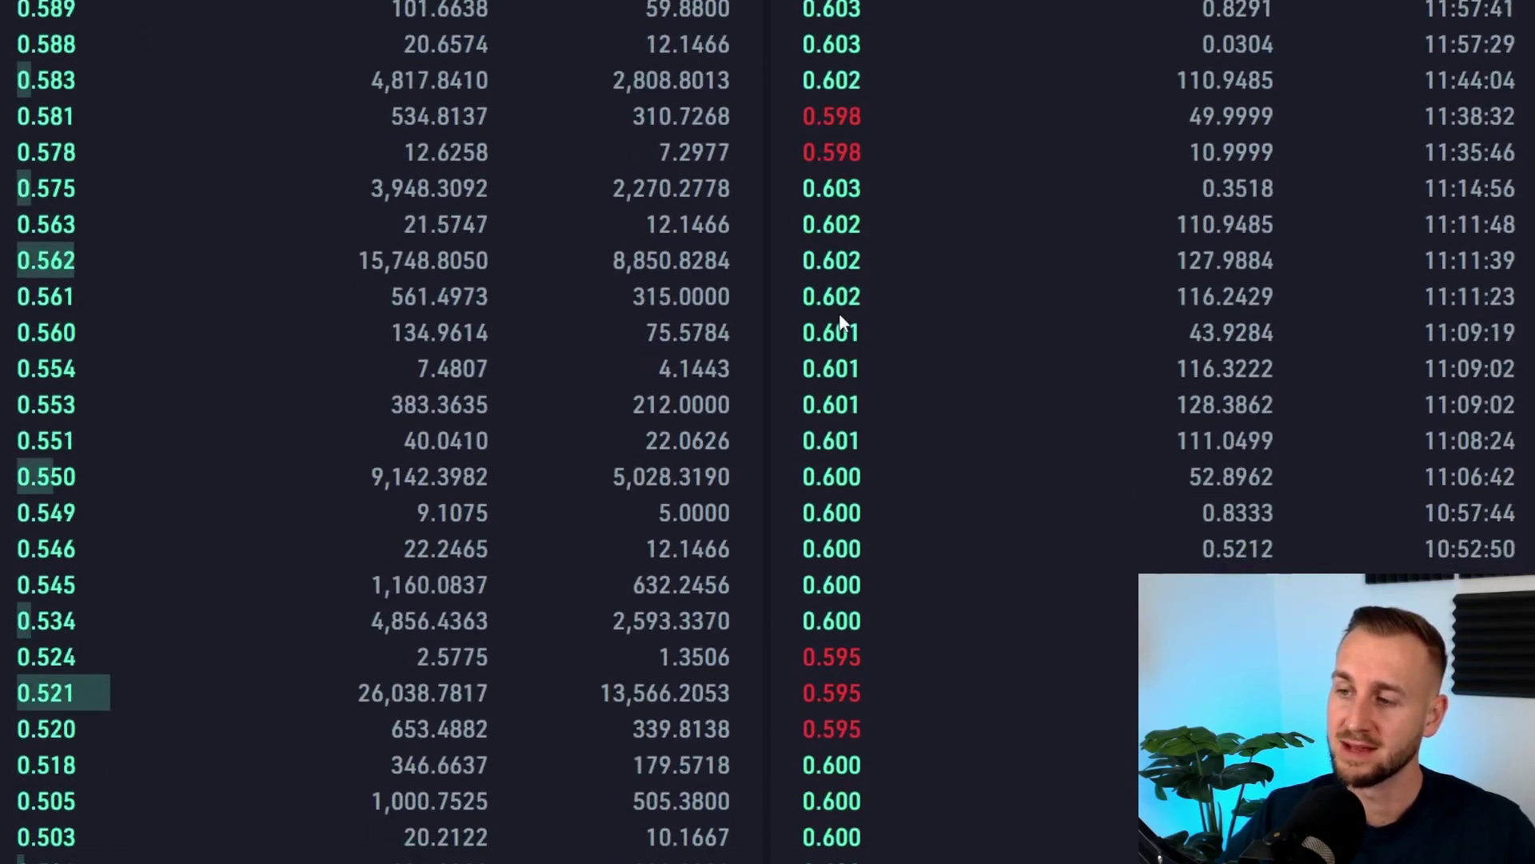
{"action": "scroll", "coordinate": [840, 322], "scroll_direction": "down", "scroll_amount": 5}
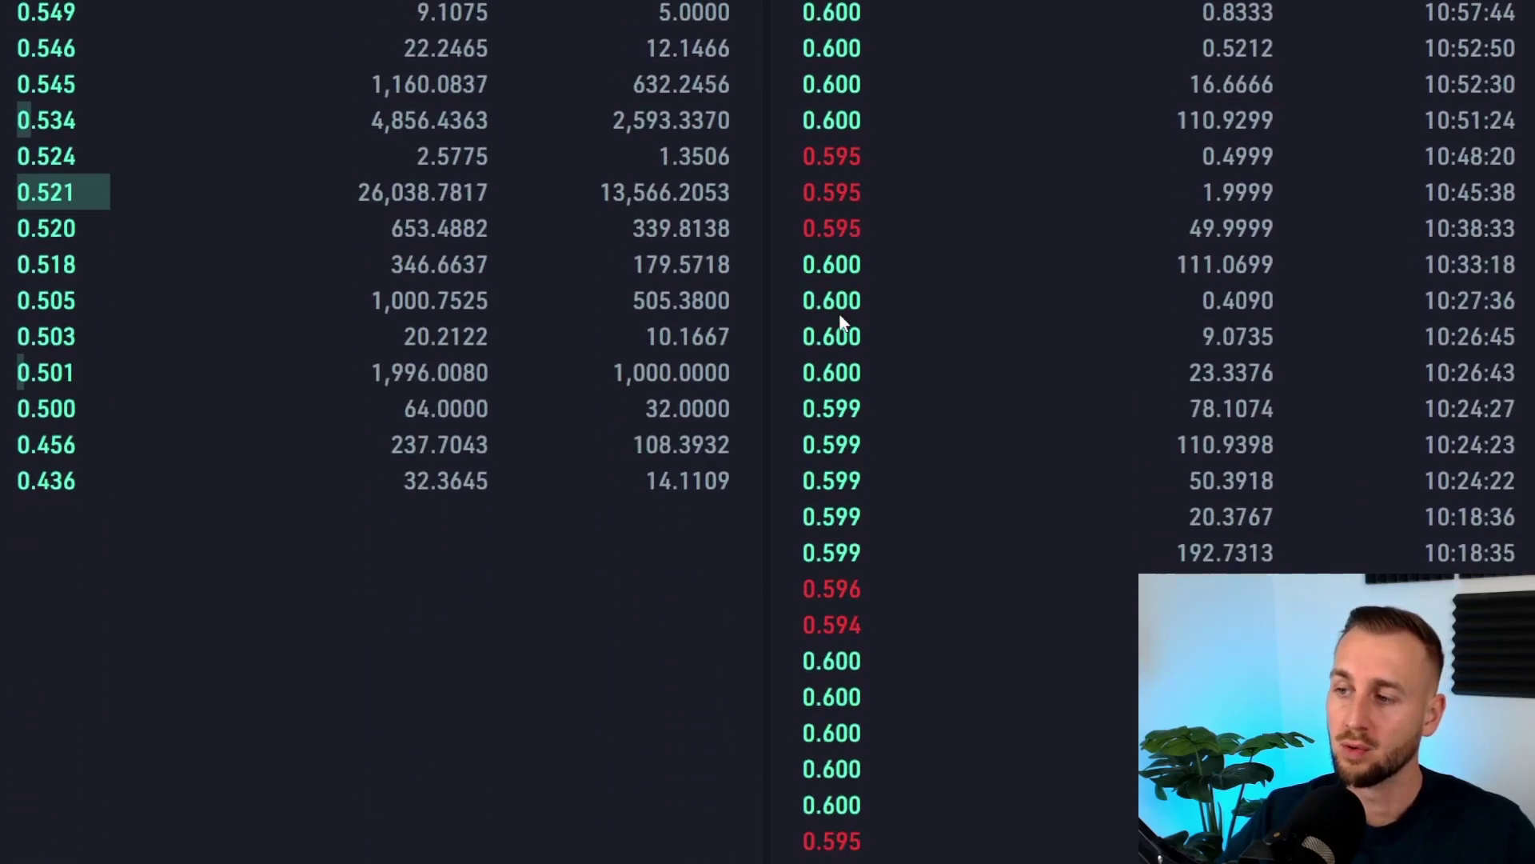
{"action": "scroll", "coordinate": [839, 320], "scroll_direction": "down", "scroll_amount": 2}
{"action": "scroll", "coordinate": [840, 318], "scroll_direction": "up", "scroll_amount": 6}
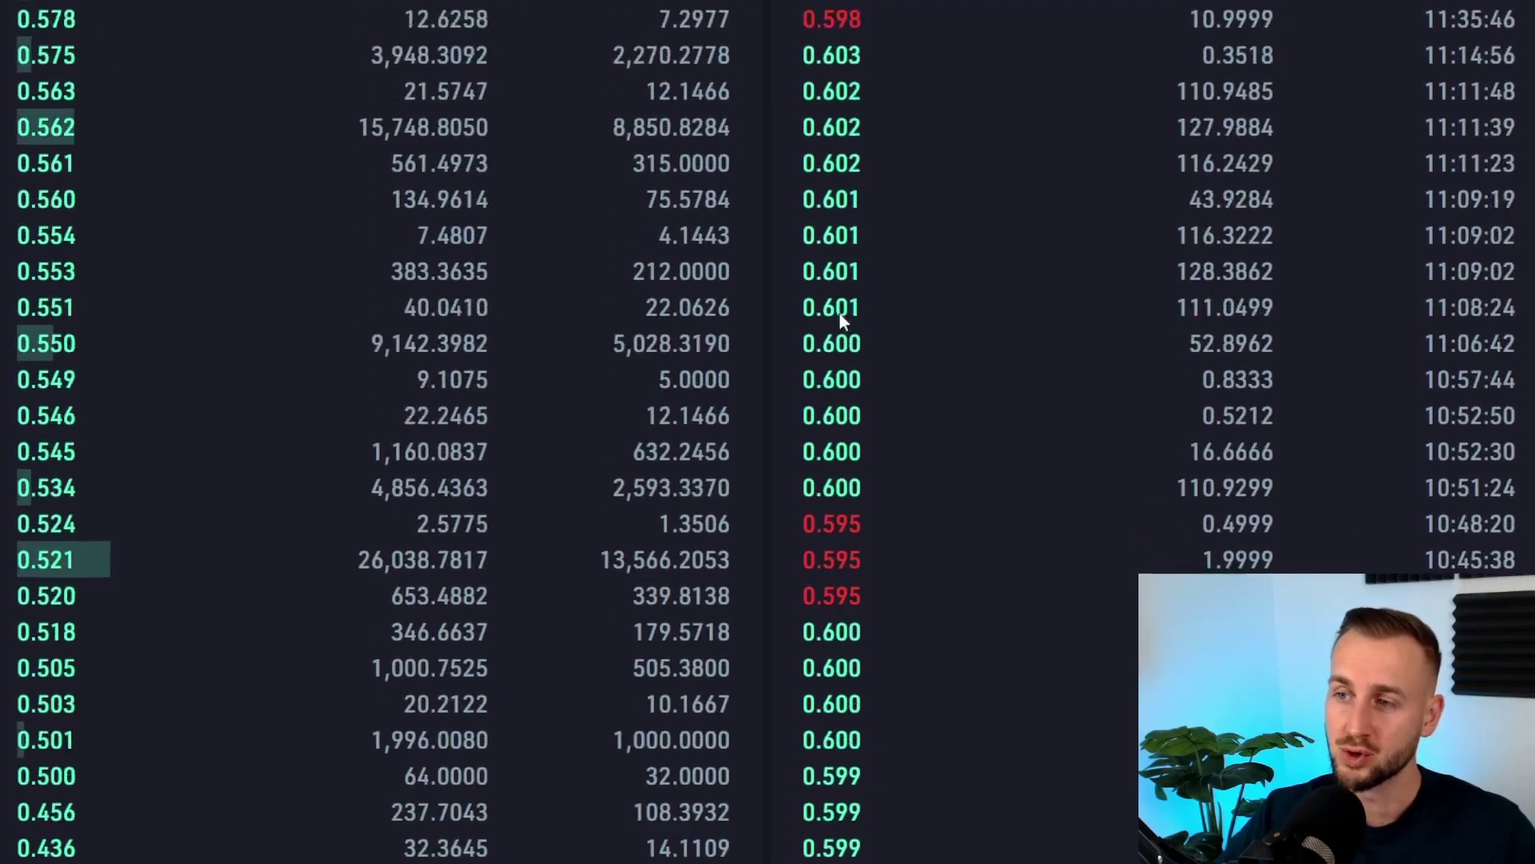
{"action": "scroll", "coordinate": [840, 319], "scroll_direction": "up", "scroll_amount": 7}
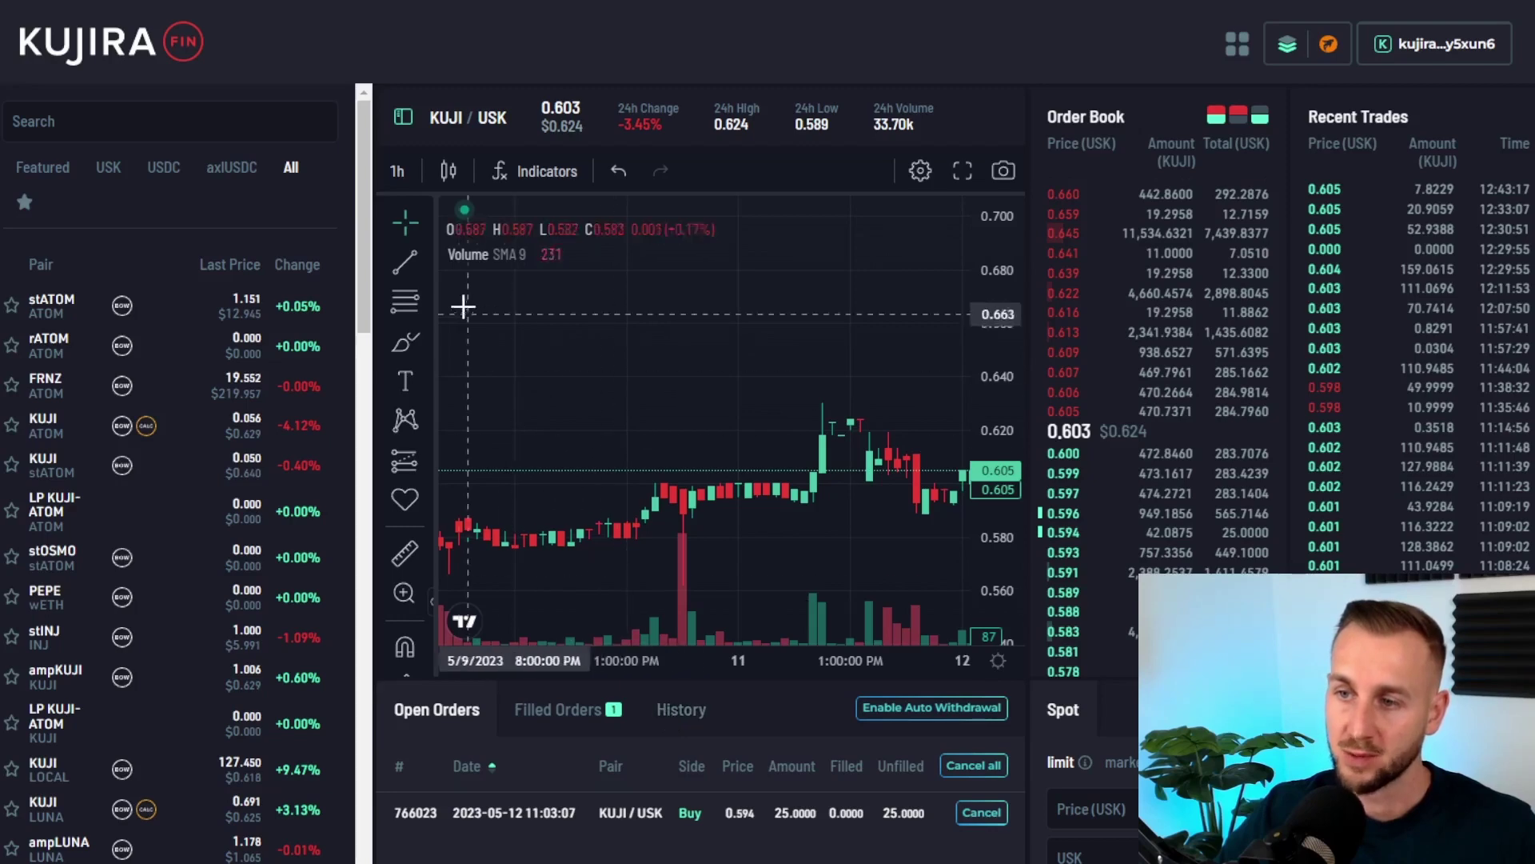
Draw a trend line on the KUJI/USK chart from about 0.588 on 5/9/2023 to about 0.631 on 5/11/2023.
{"action": "left_click", "coordinate": [468, 514]}
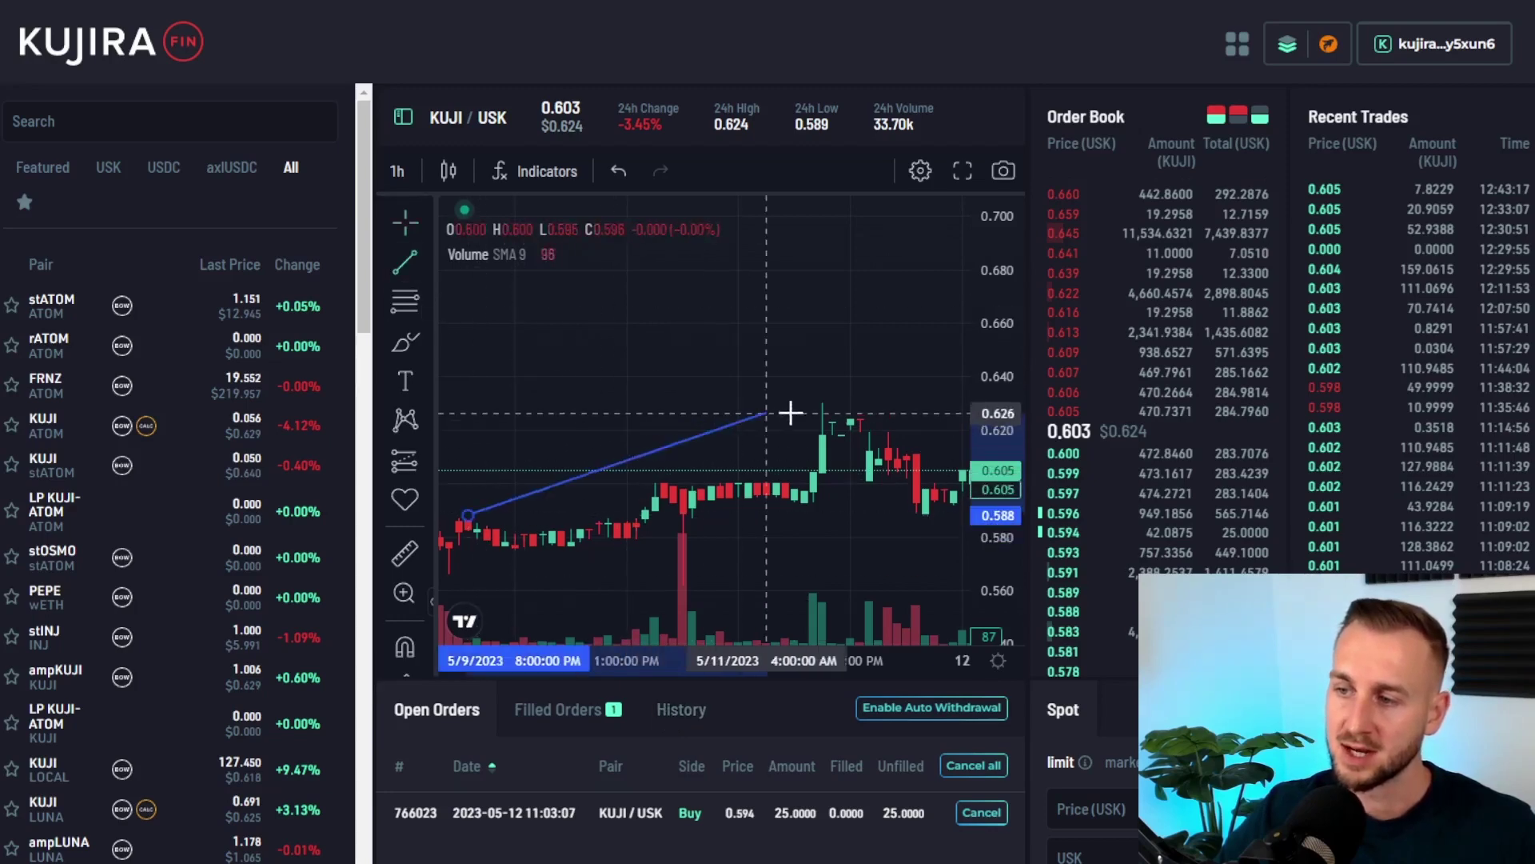
{"action": "left_click", "coordinate": [897, 400]}
Measure the price and time range from about 0.624 near the chart's peak down to the later candles.
{"action": "left_click", "coordinate": [404, 552]}
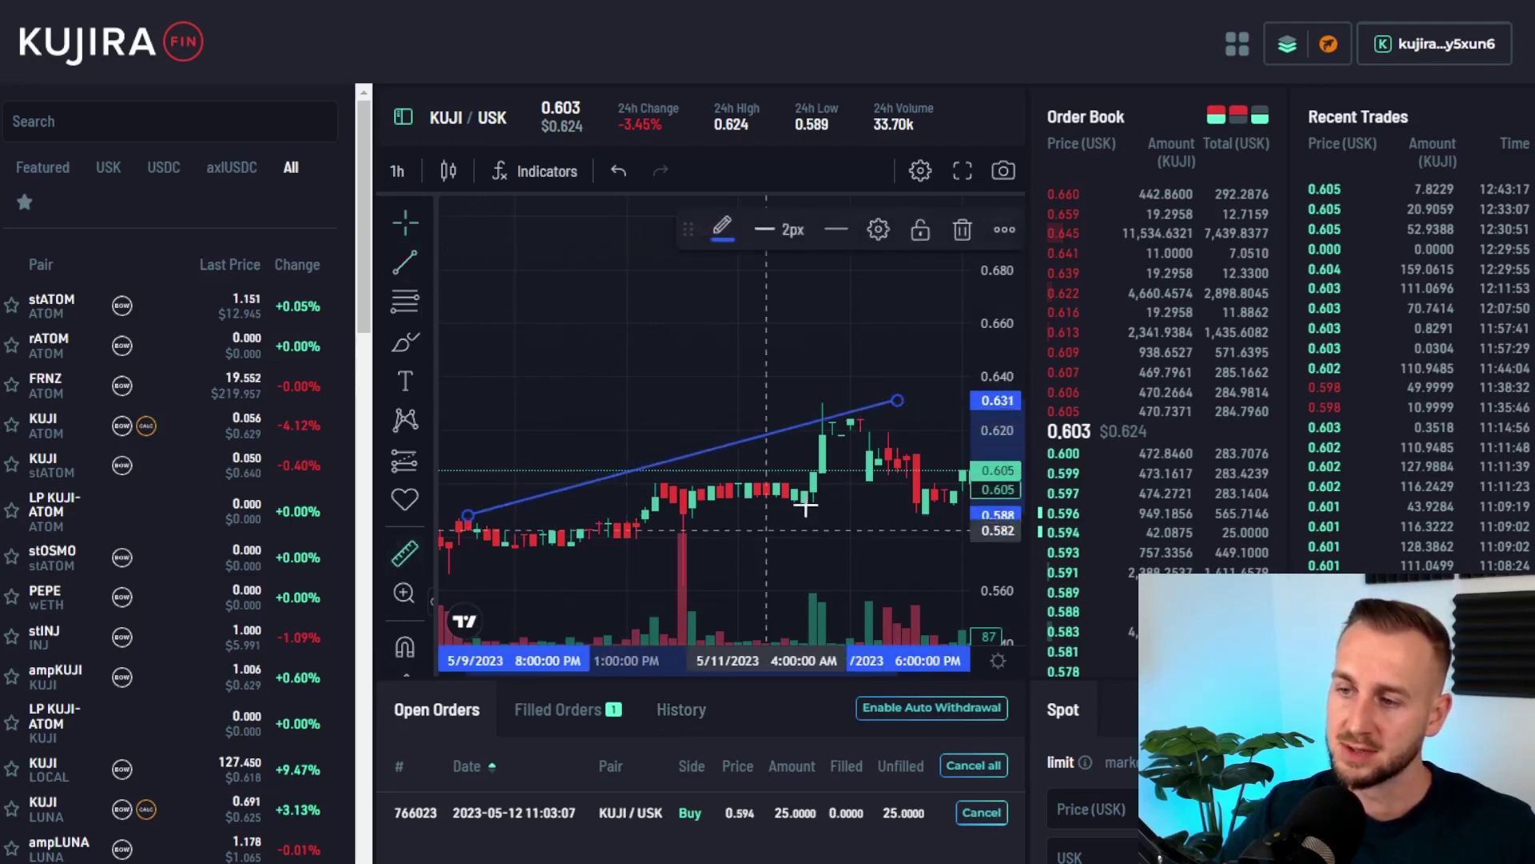
{"action": "left_click", "coordinate": [832, 418]}
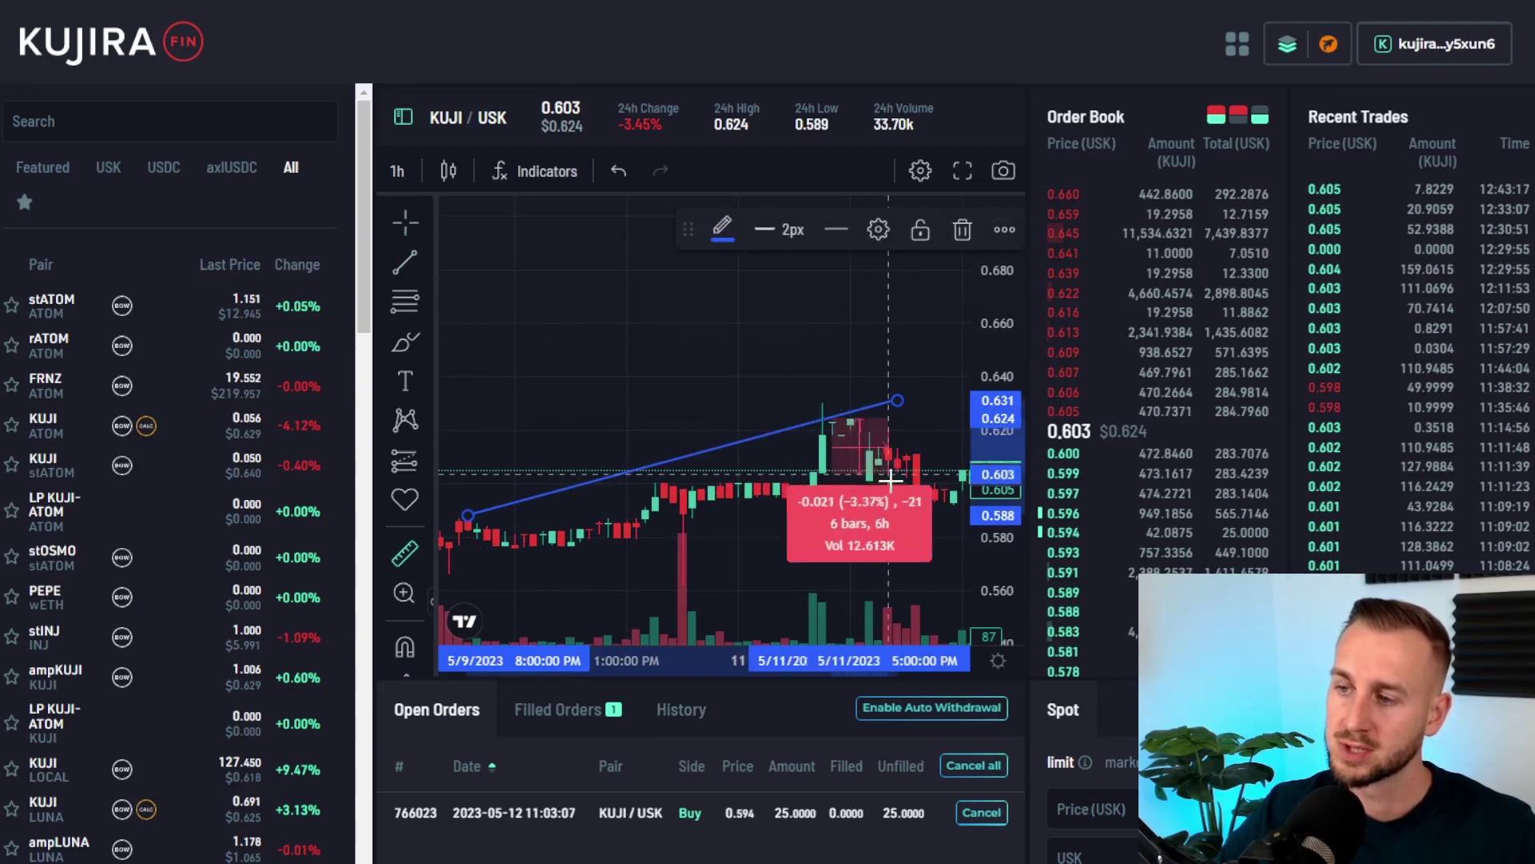
{"action": "left_click", "coordinate": [937, 506]}
Switch the Spot order form from limit to market orders and bring up the market order explanation.
{"action": "scroll", "coordinate": [1078, 438], "scroll_direction": "down", "scroll_amount": 3}
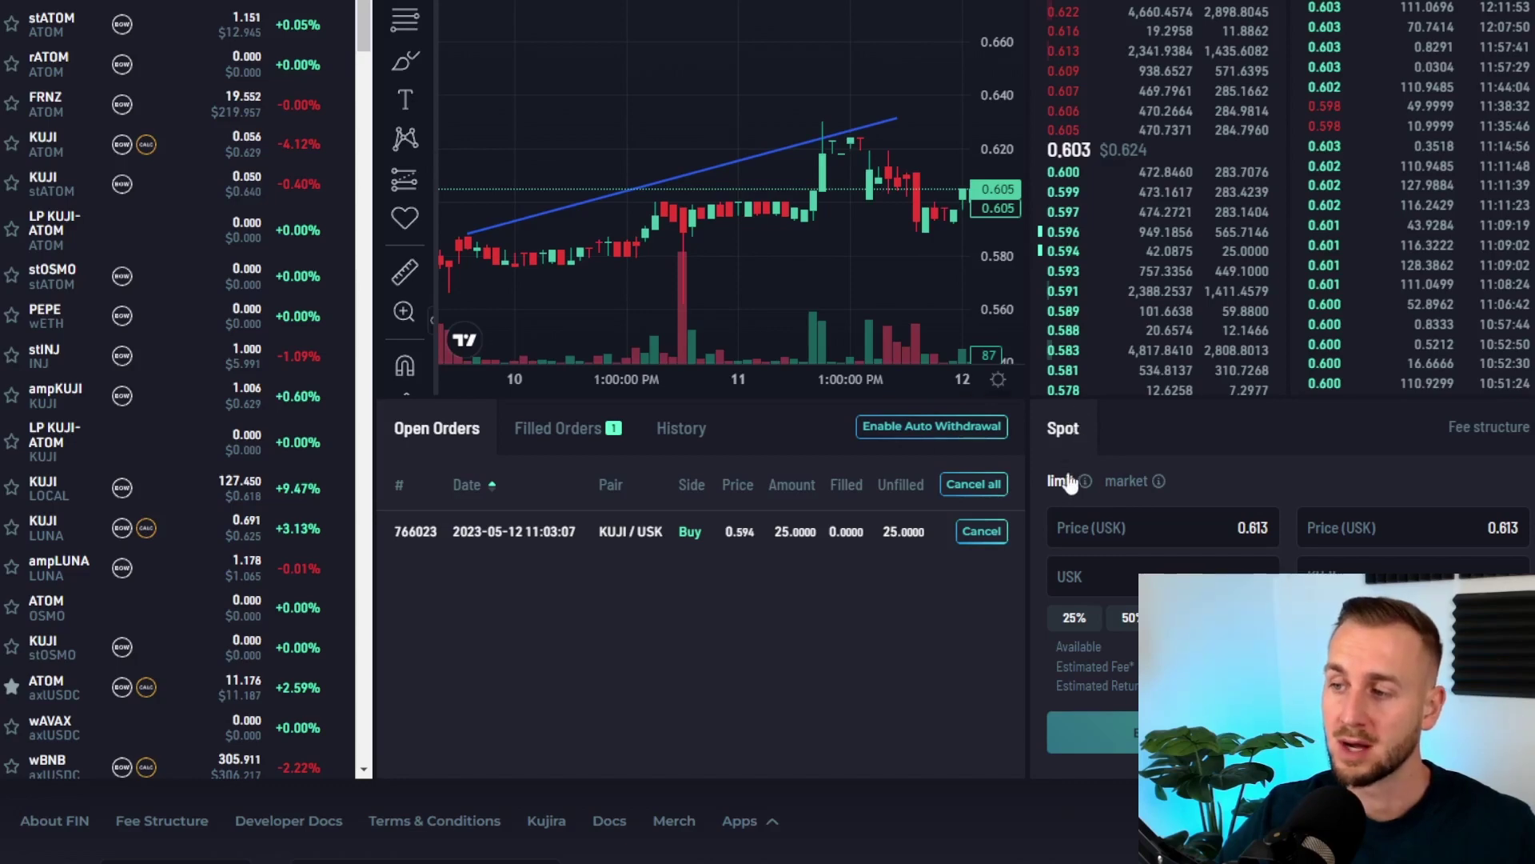
{"action": "mouse_move", "coordinate": [1134, 489]}
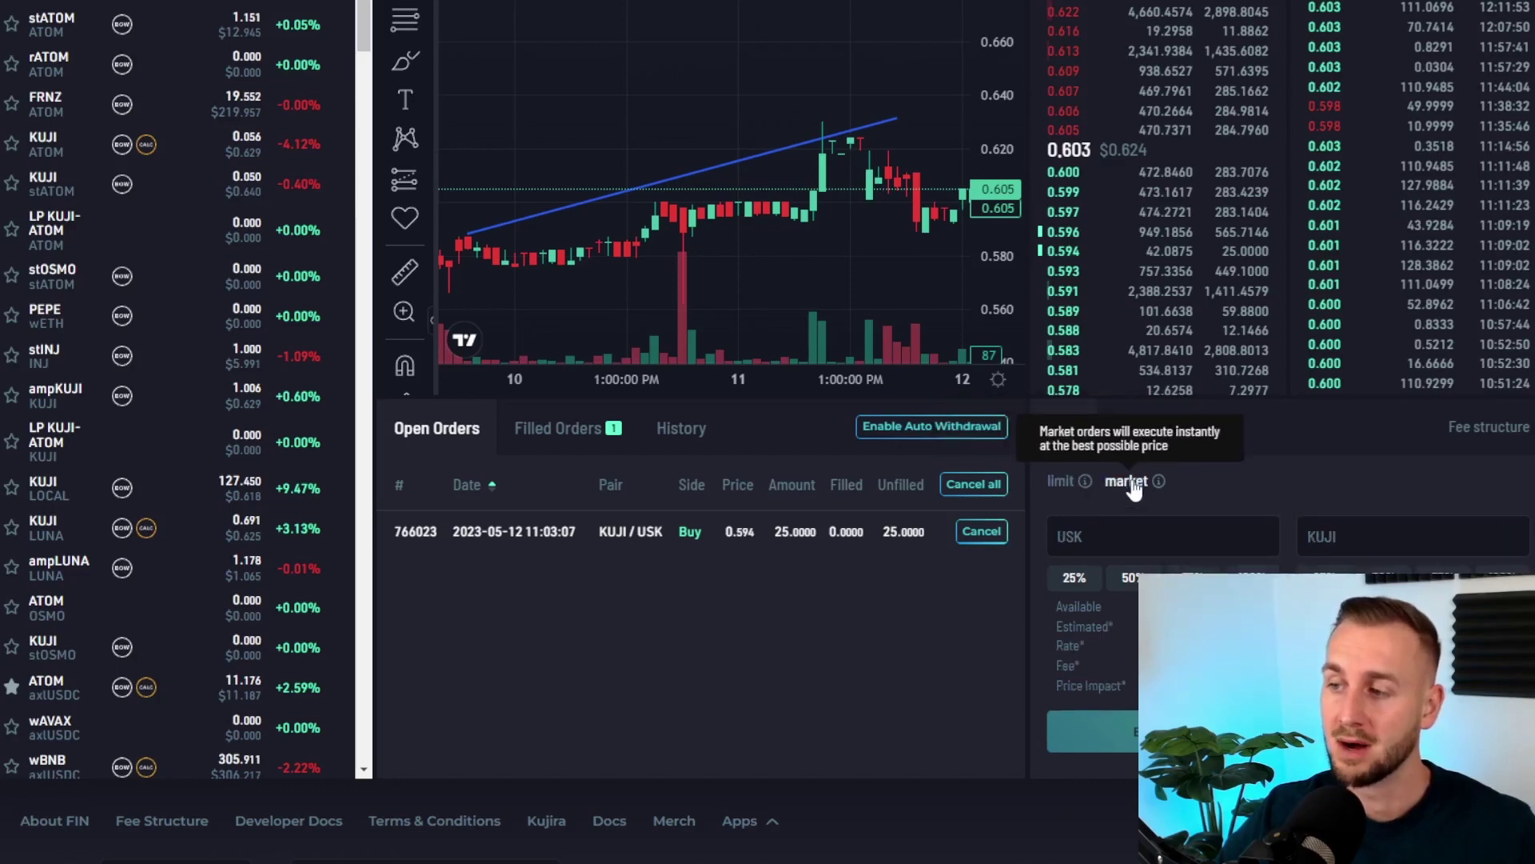
Compare the explanations of limit and market orders in the Spot order form.
{"action": "mouse_move", "coordinate": [1070, 487]}
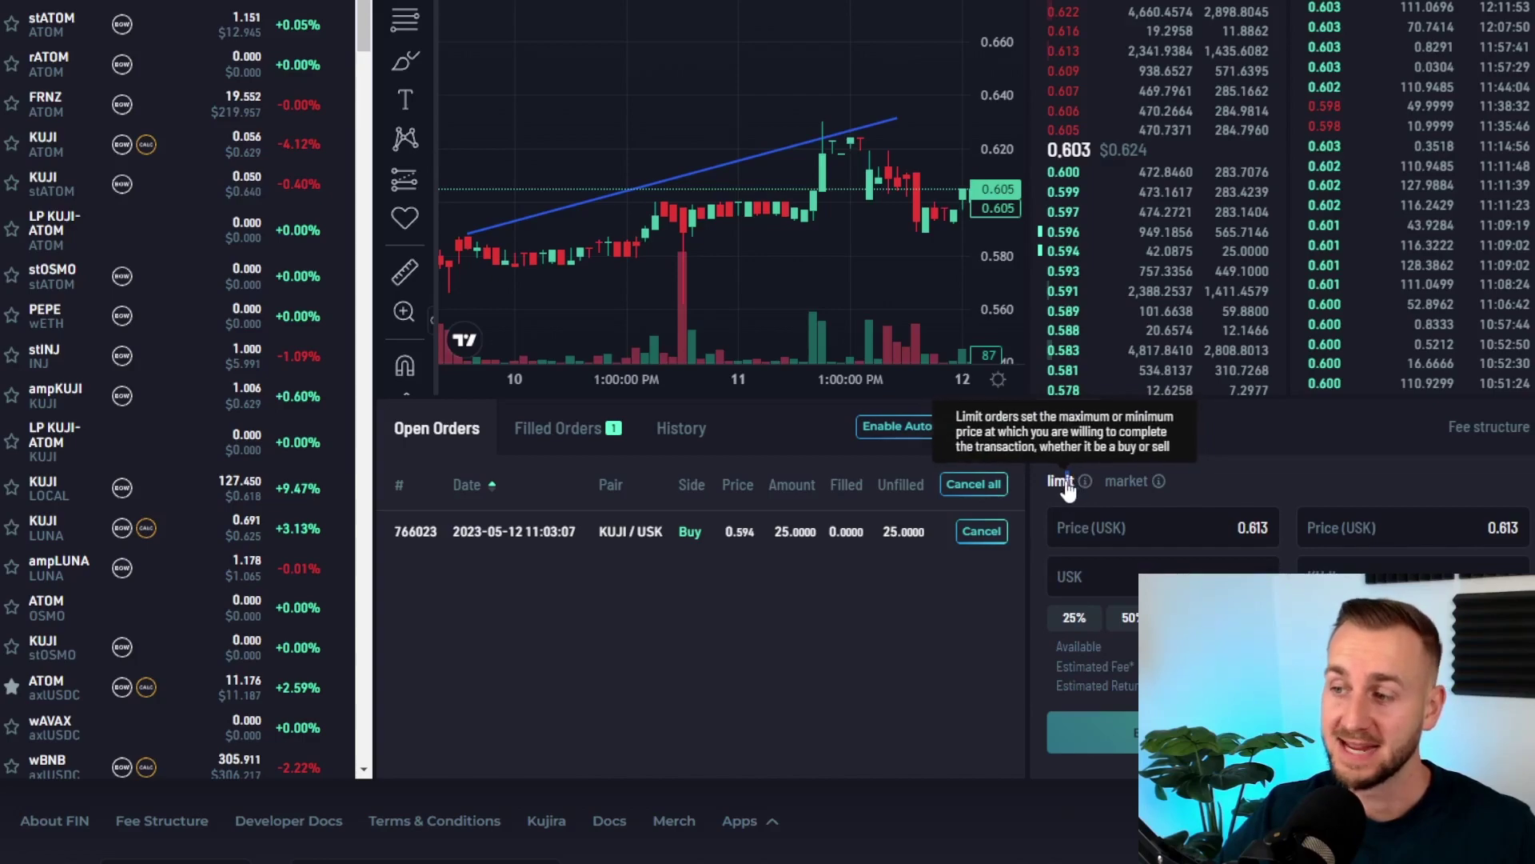
{"action": "left_click", "coordinate": [1128, 484]}
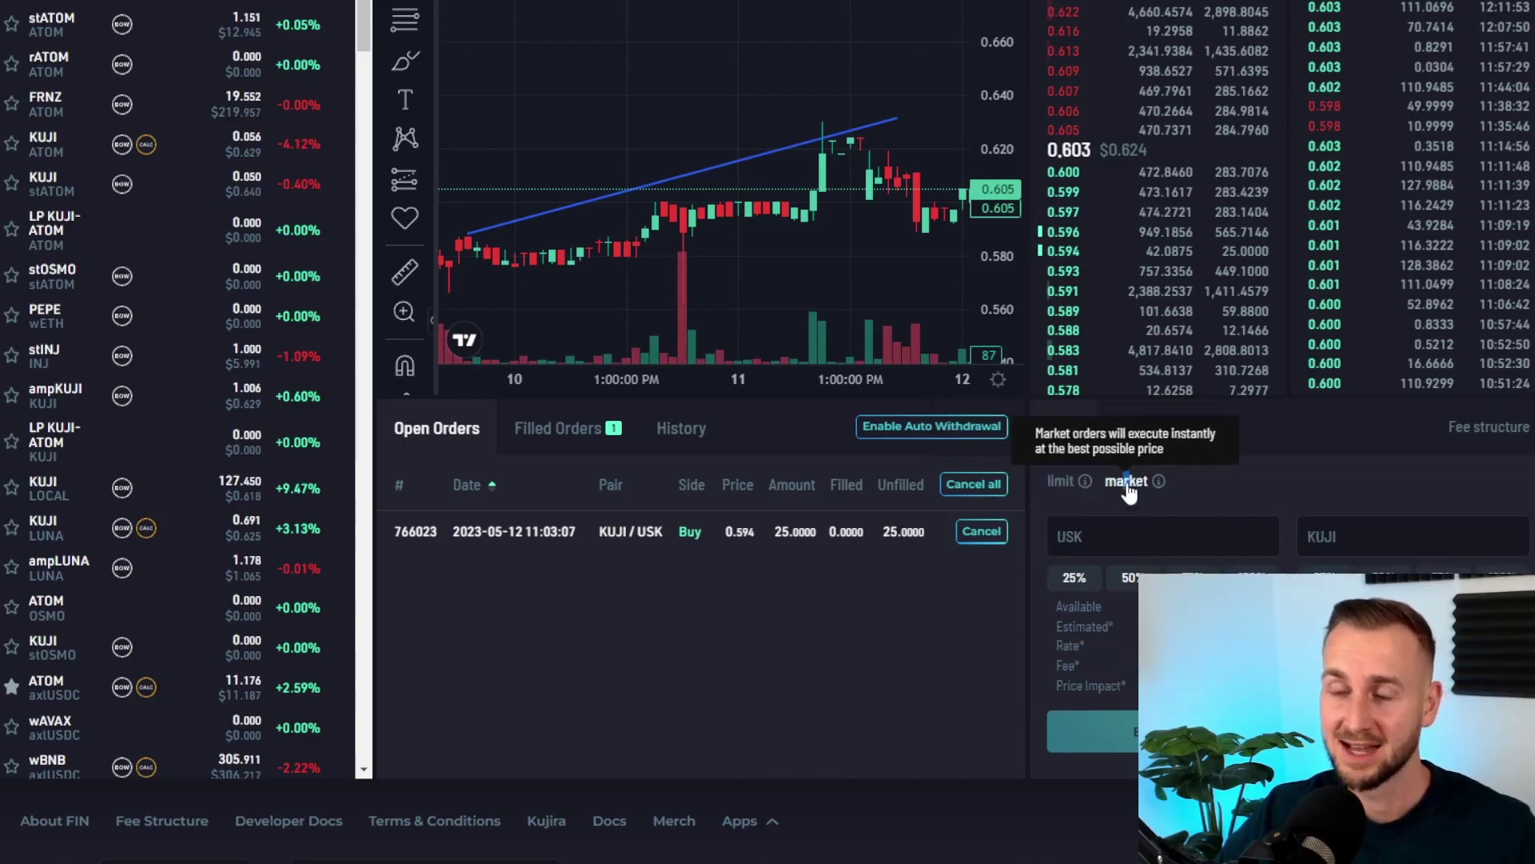
{"action": "mouse_move", "coordinate": [1059, 482]}
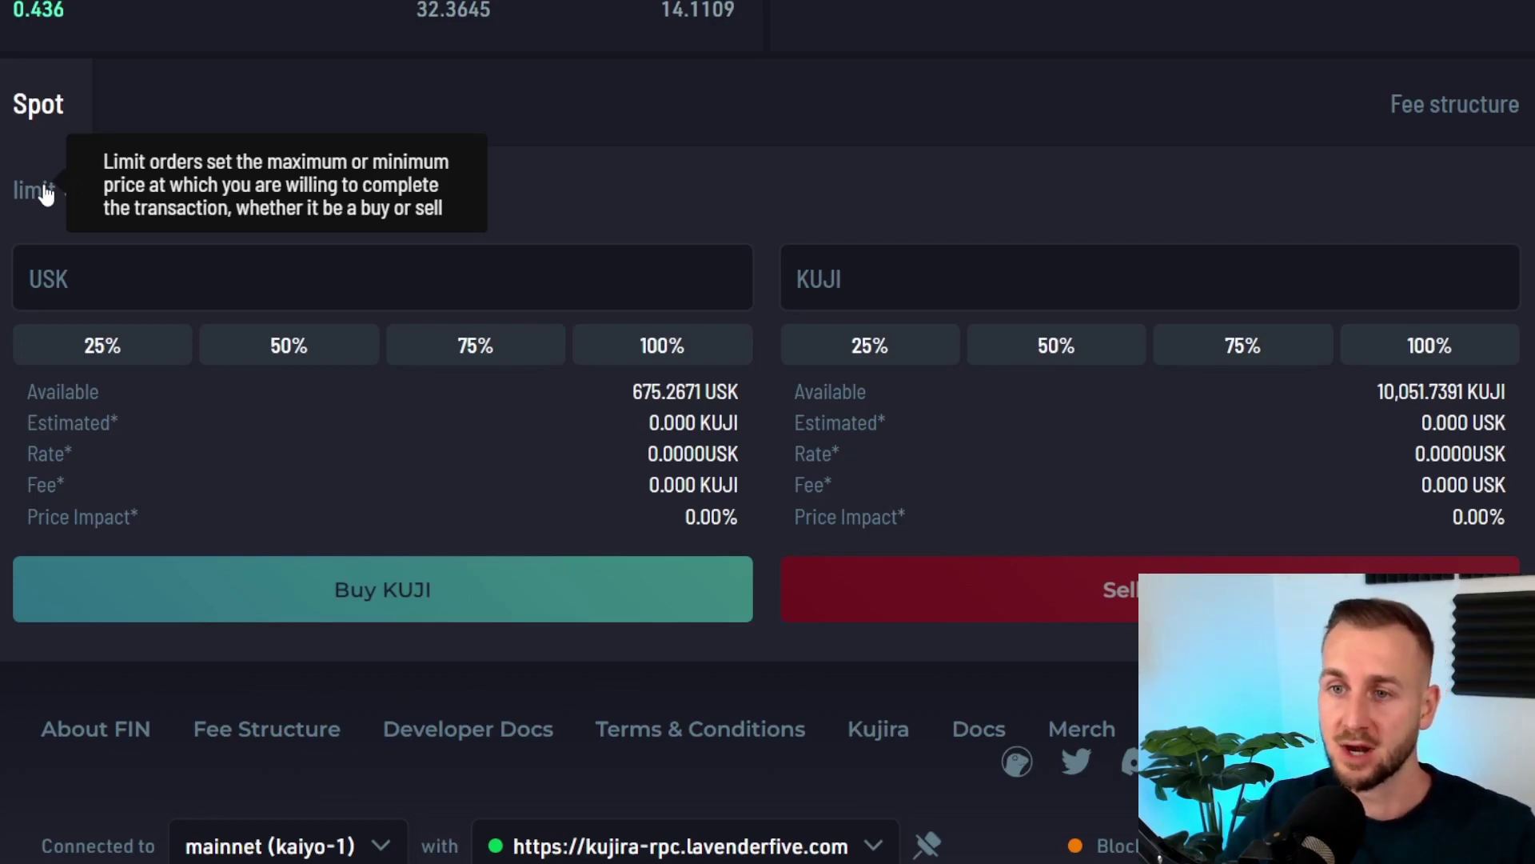
{"action": "mouse_move", "coordinate": [151, 204]}
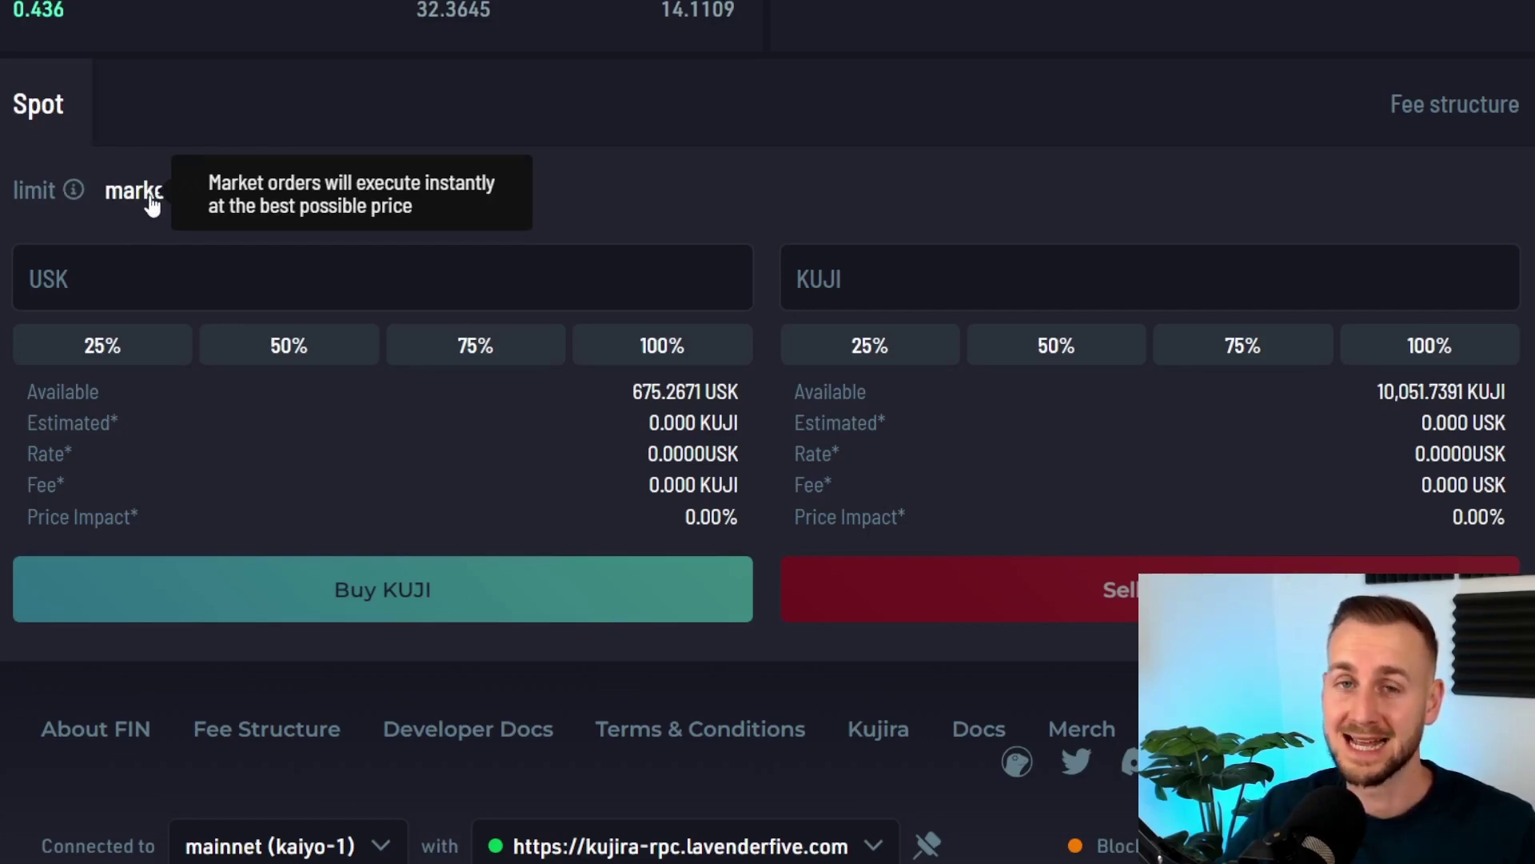
Review the fee structure's maker and taker trading fees and the statement about fees paid to KUJI stakers.
{"action": "left_click", "coordinate": [1442, 112]}
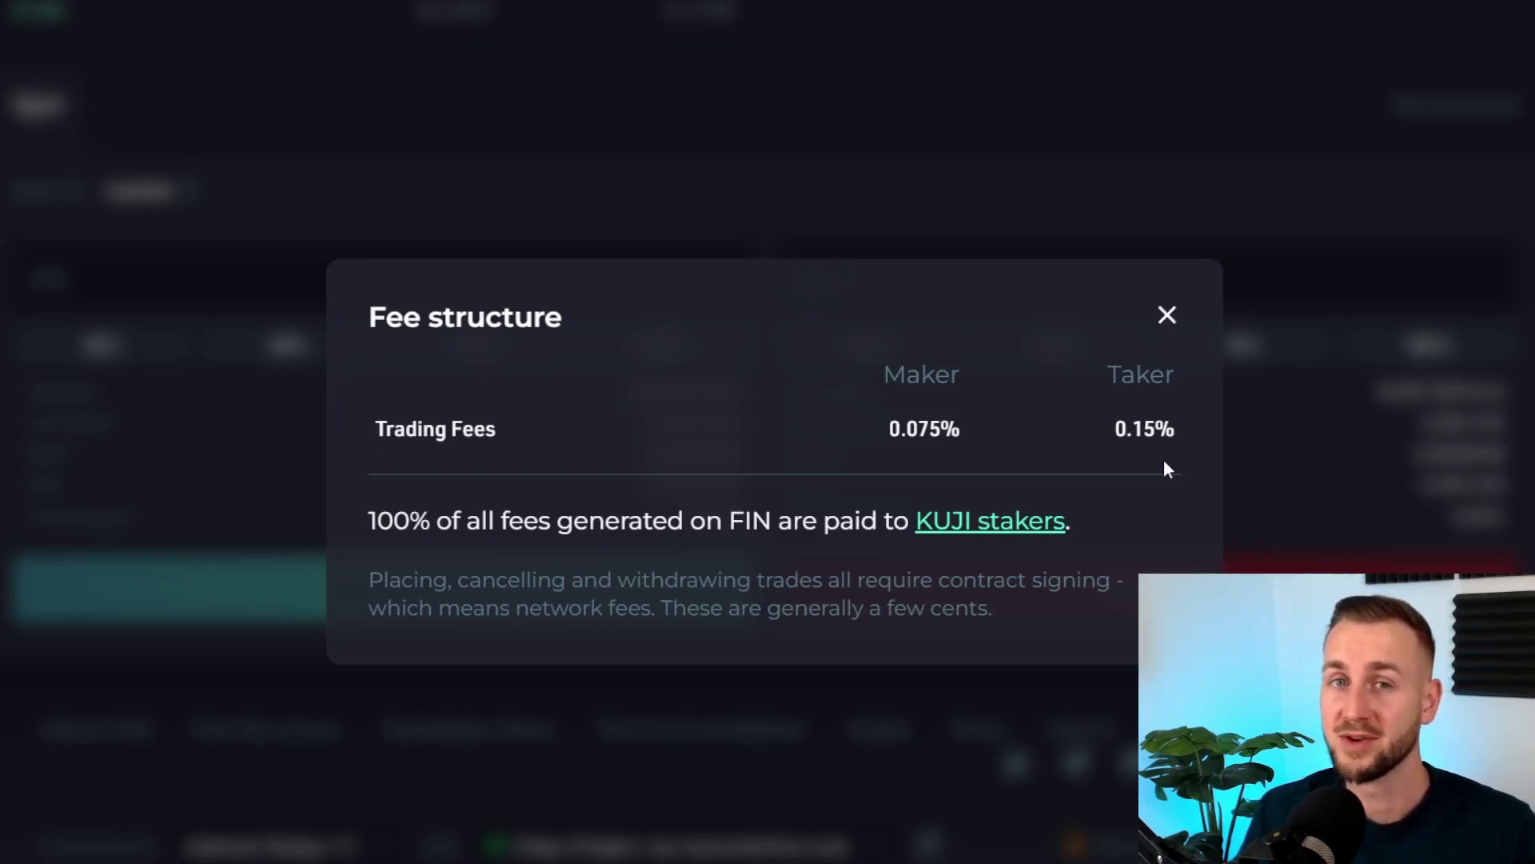
{"action": "left_click_drag", "start_coordinate": [369, 521], "coordinate": [1047, 494]}
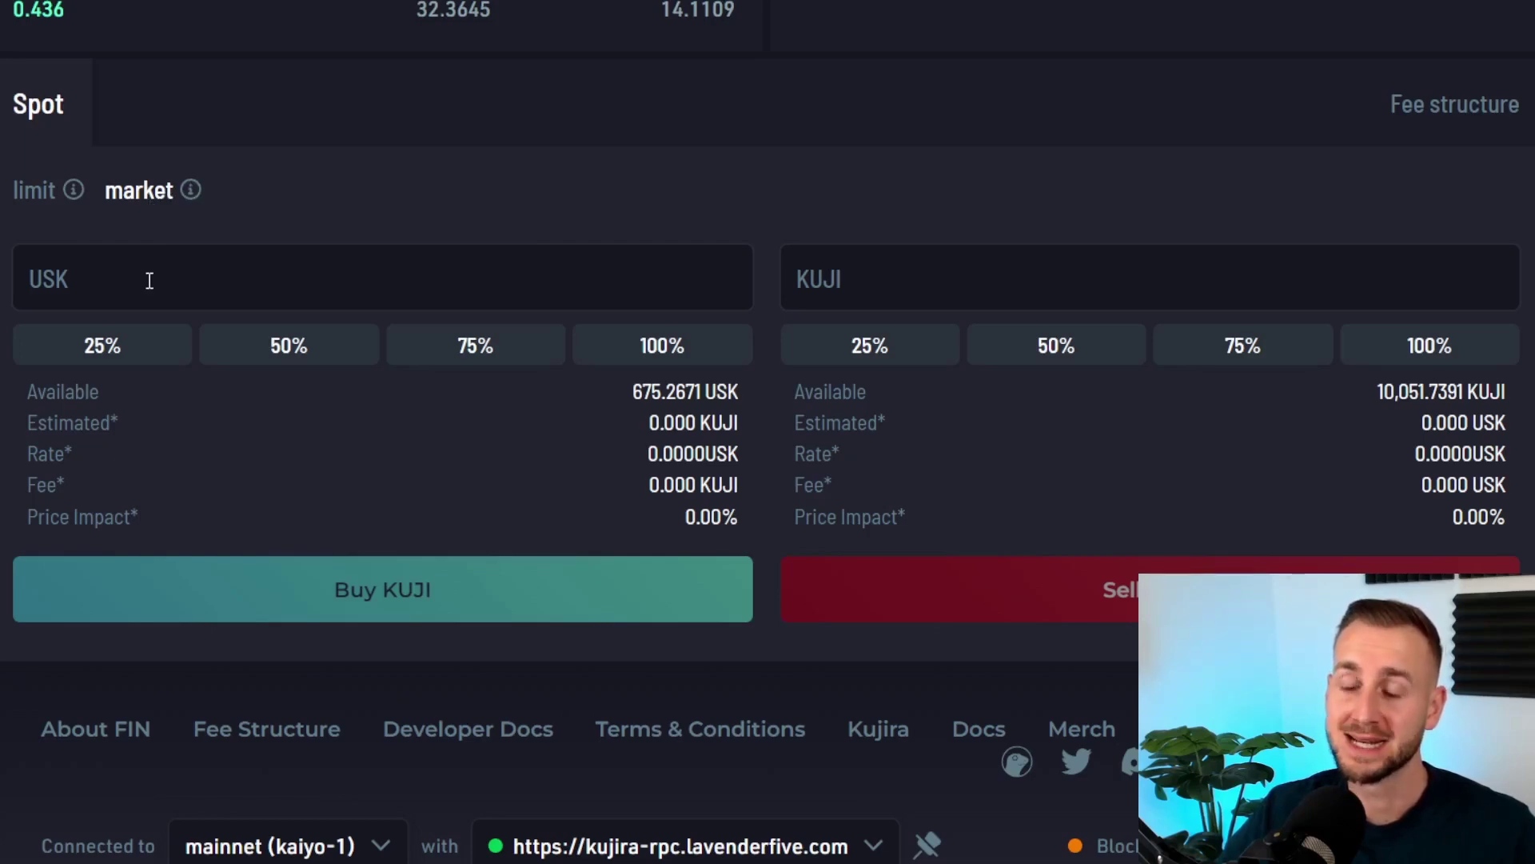
Set up a KUJI limit buy at 0.60 USK, trying 25%, 50%, 75% and finally 100% of the available USK.
{"action": "left_click", "coordinate": [33, 194]}
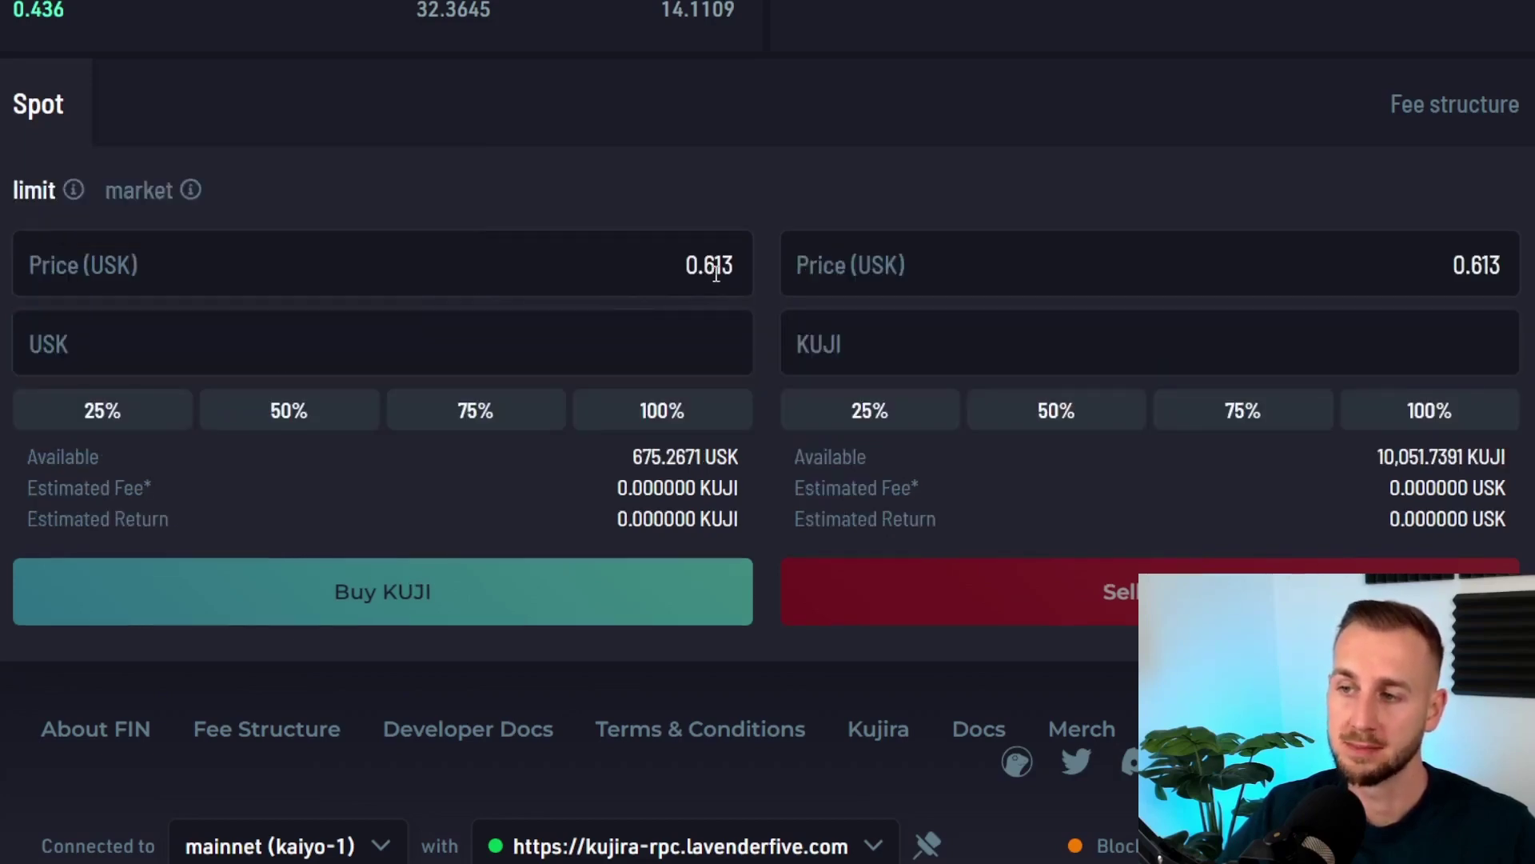
{"action": "left_click_drag", "start_coordinate": [714, 268], "coordinate": [740, 275]}
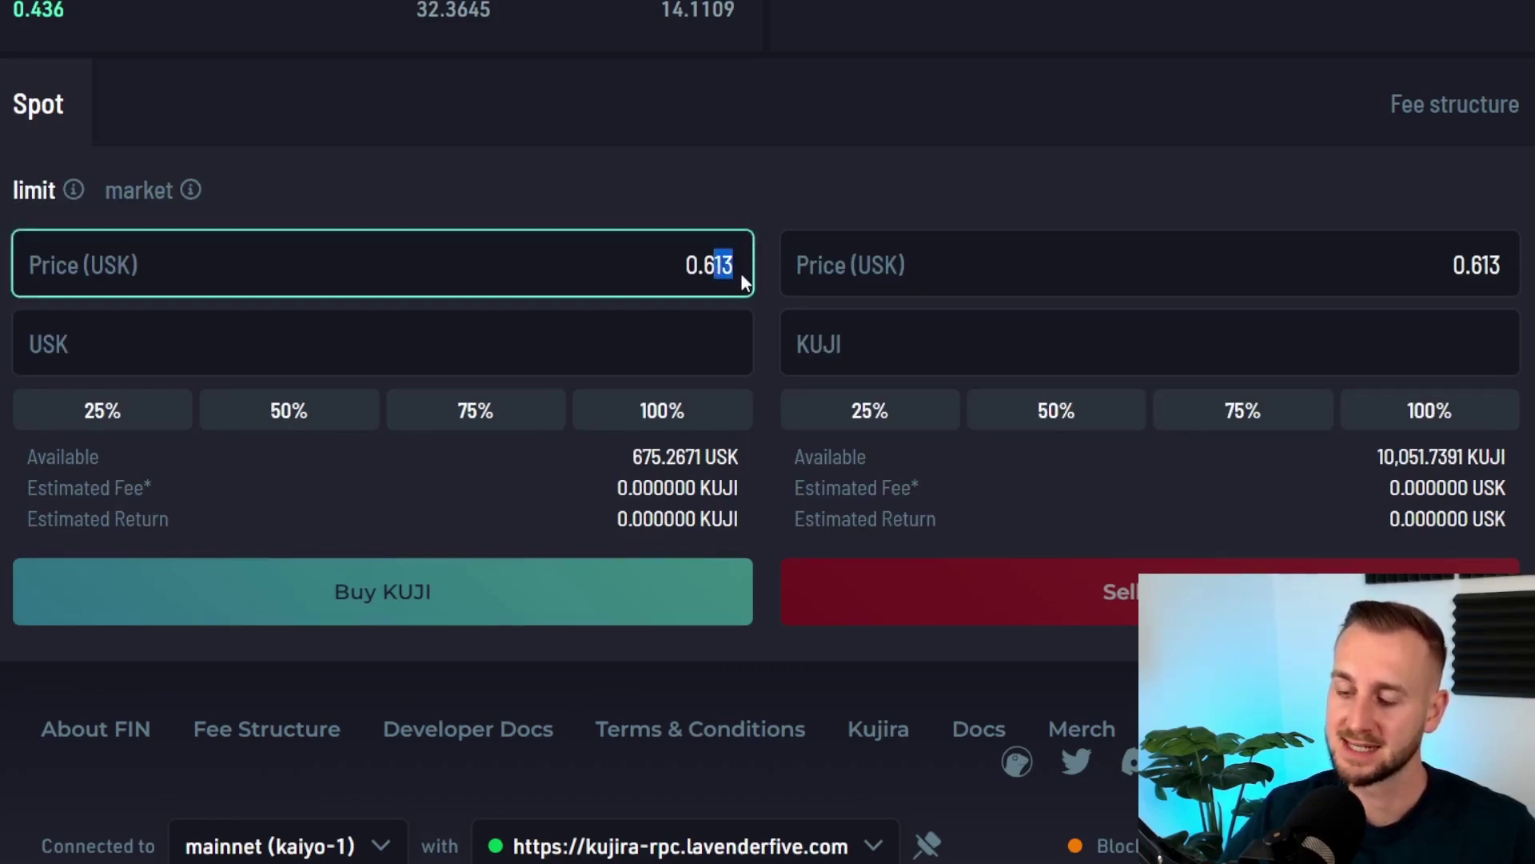
{"action": "type", "text": "0"}
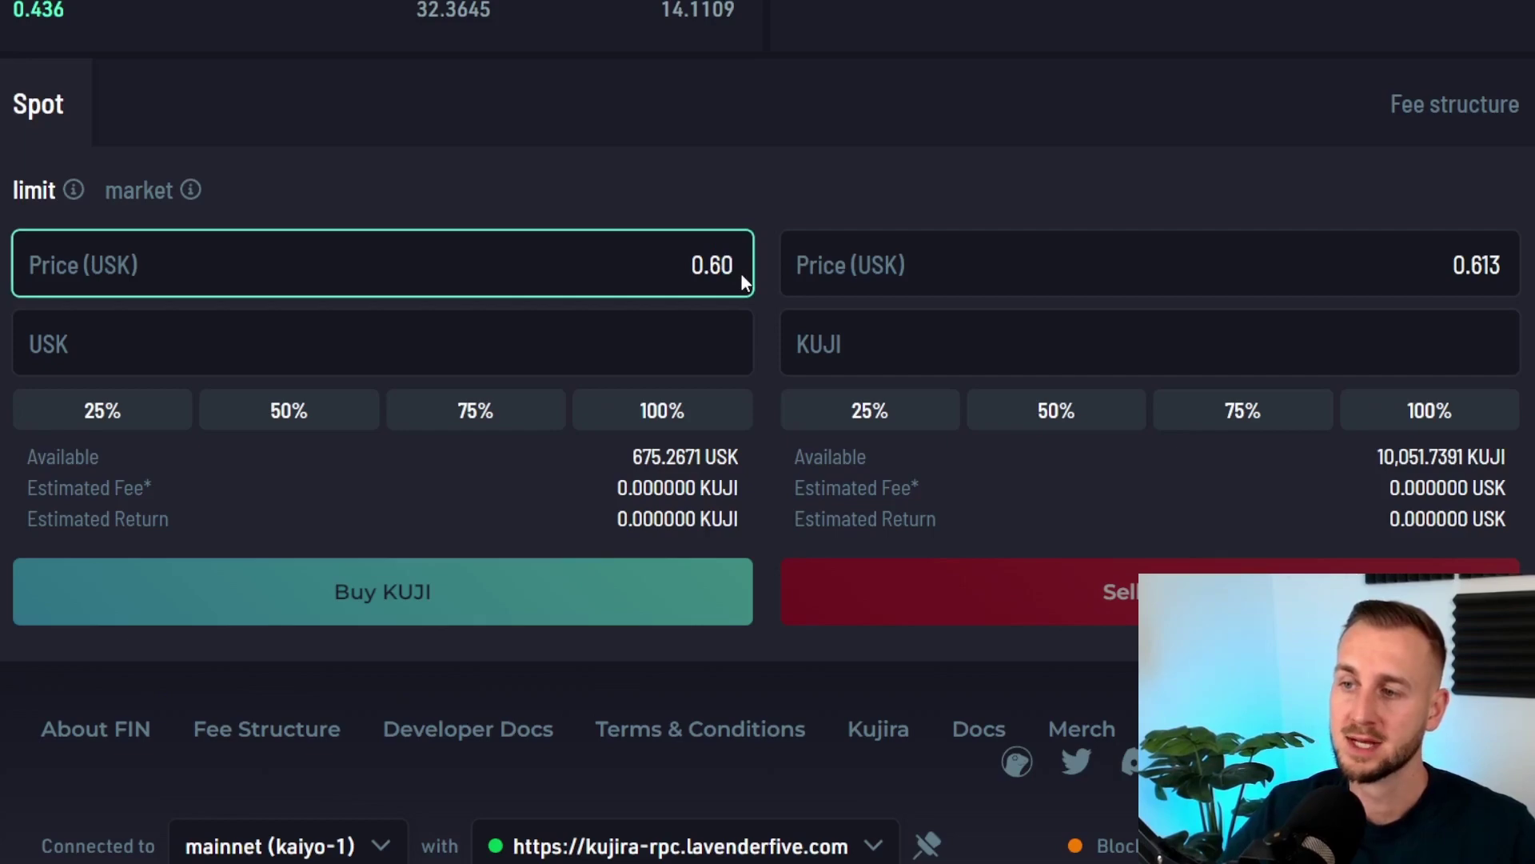
{"action": "left_click", "coordinate": [158, 414]}
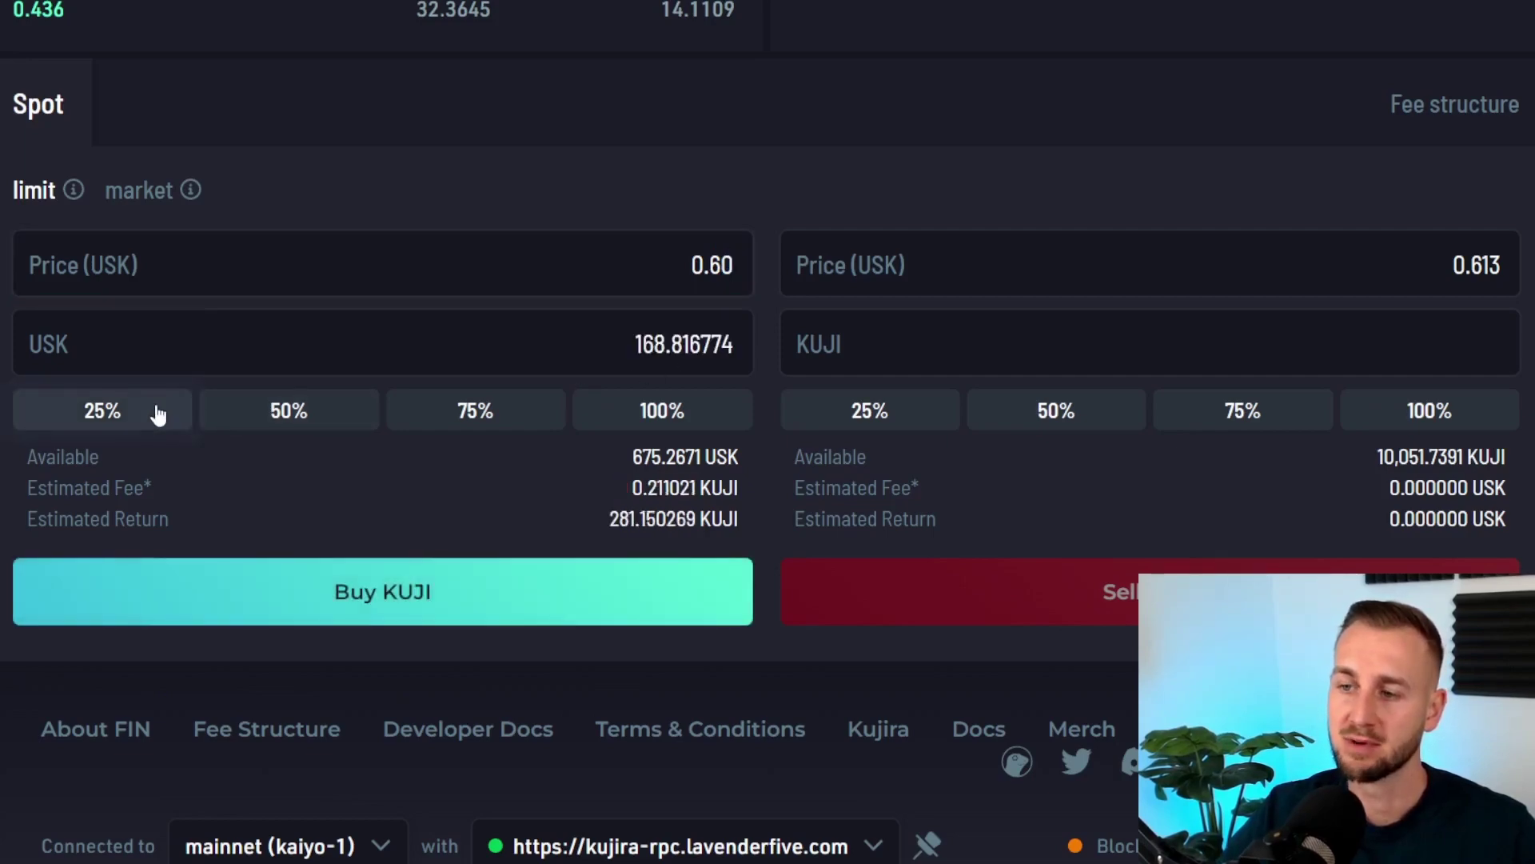
{"action": "left_click", "coordinate": [263, 411]}
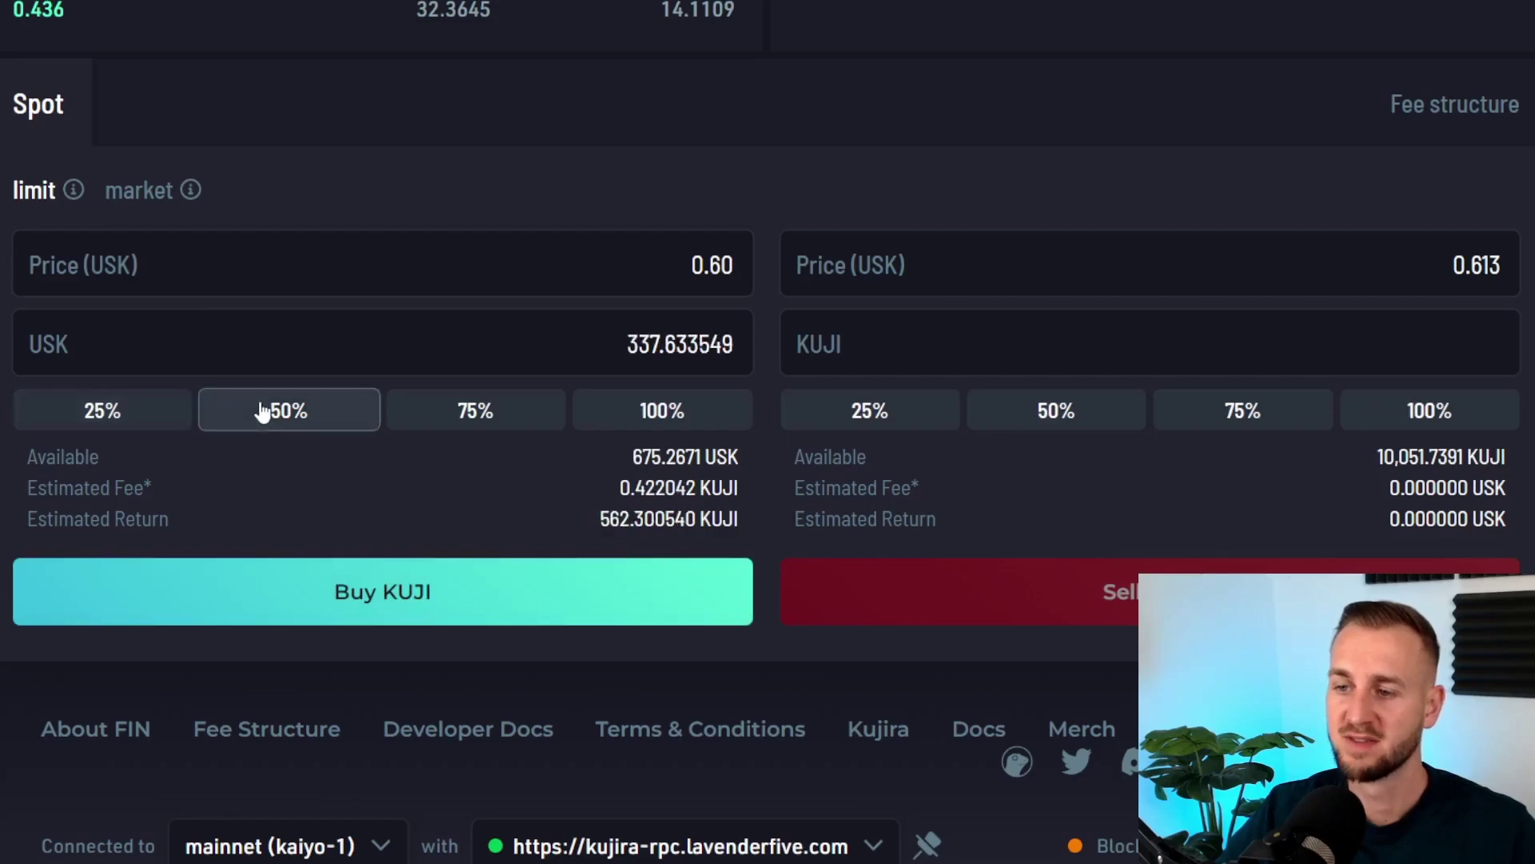
{"action": "left_click", "coordinate": [463, 411]}
{"action": "left_click", "coordinate": [626, 411]}
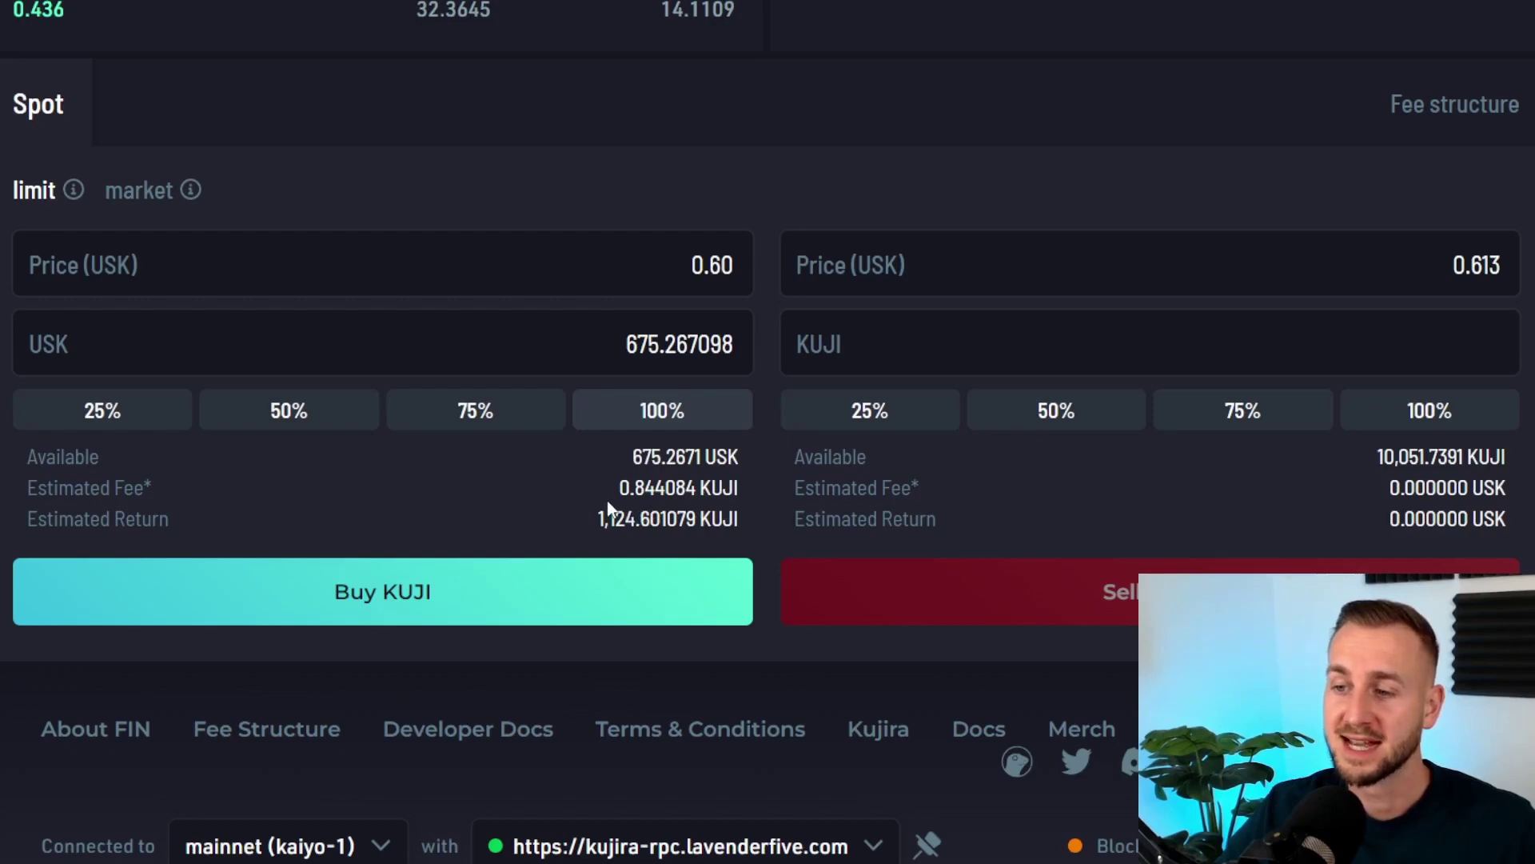
{"action": "mouse_move", "coordinate": [674, 506]}
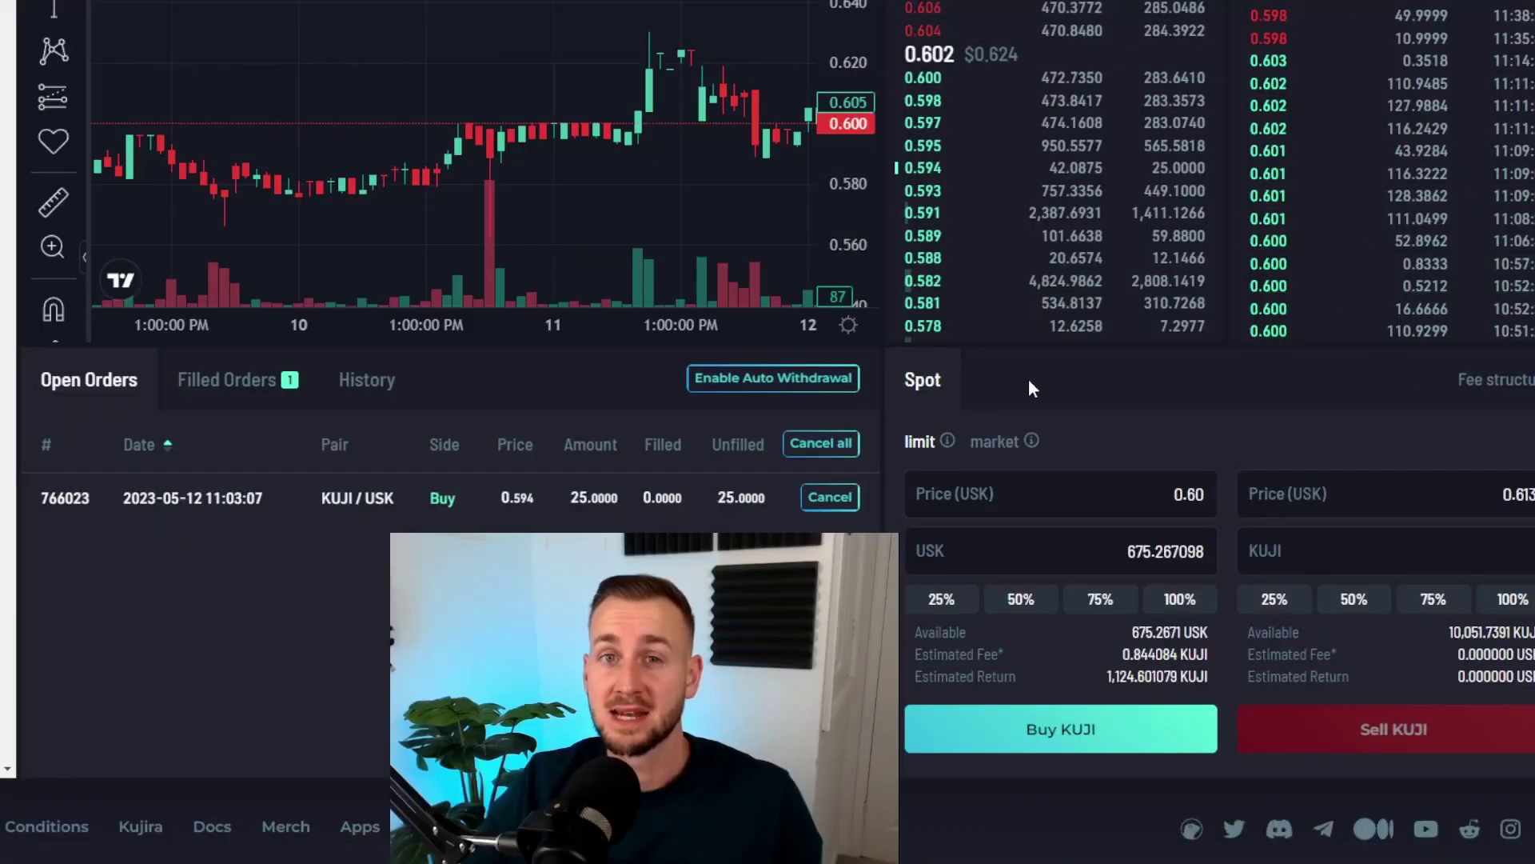
Place a KUJI limit buy order at the order book price 0.598 using 25% of the available USK, and approve it in the Keplr wallet.
{"action": "left_click", "coordinate": [930, 104]}
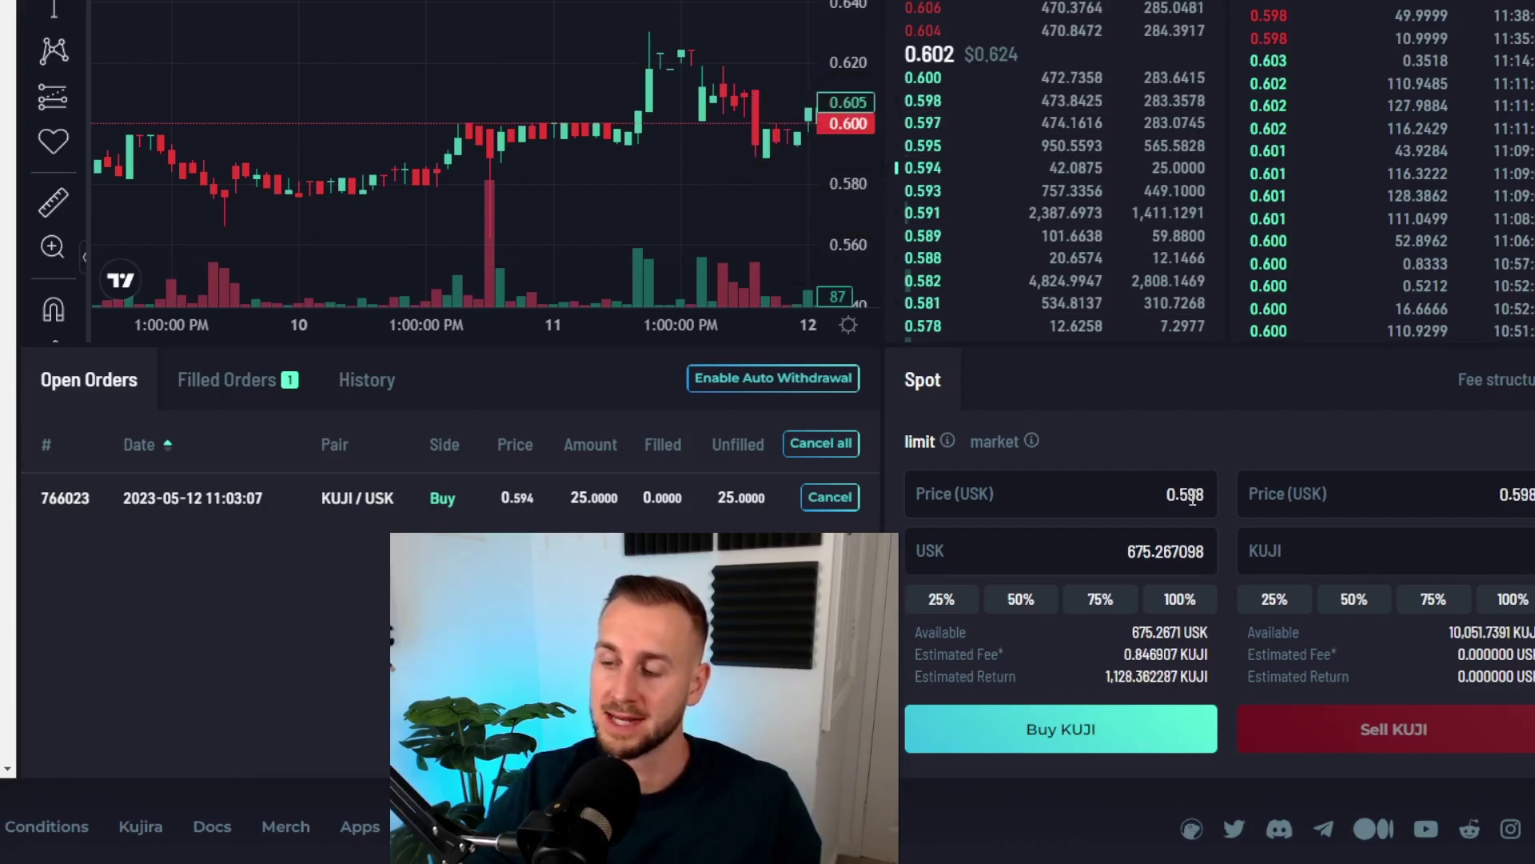
{"action": "left_click", "coordinate": [959, 602]}
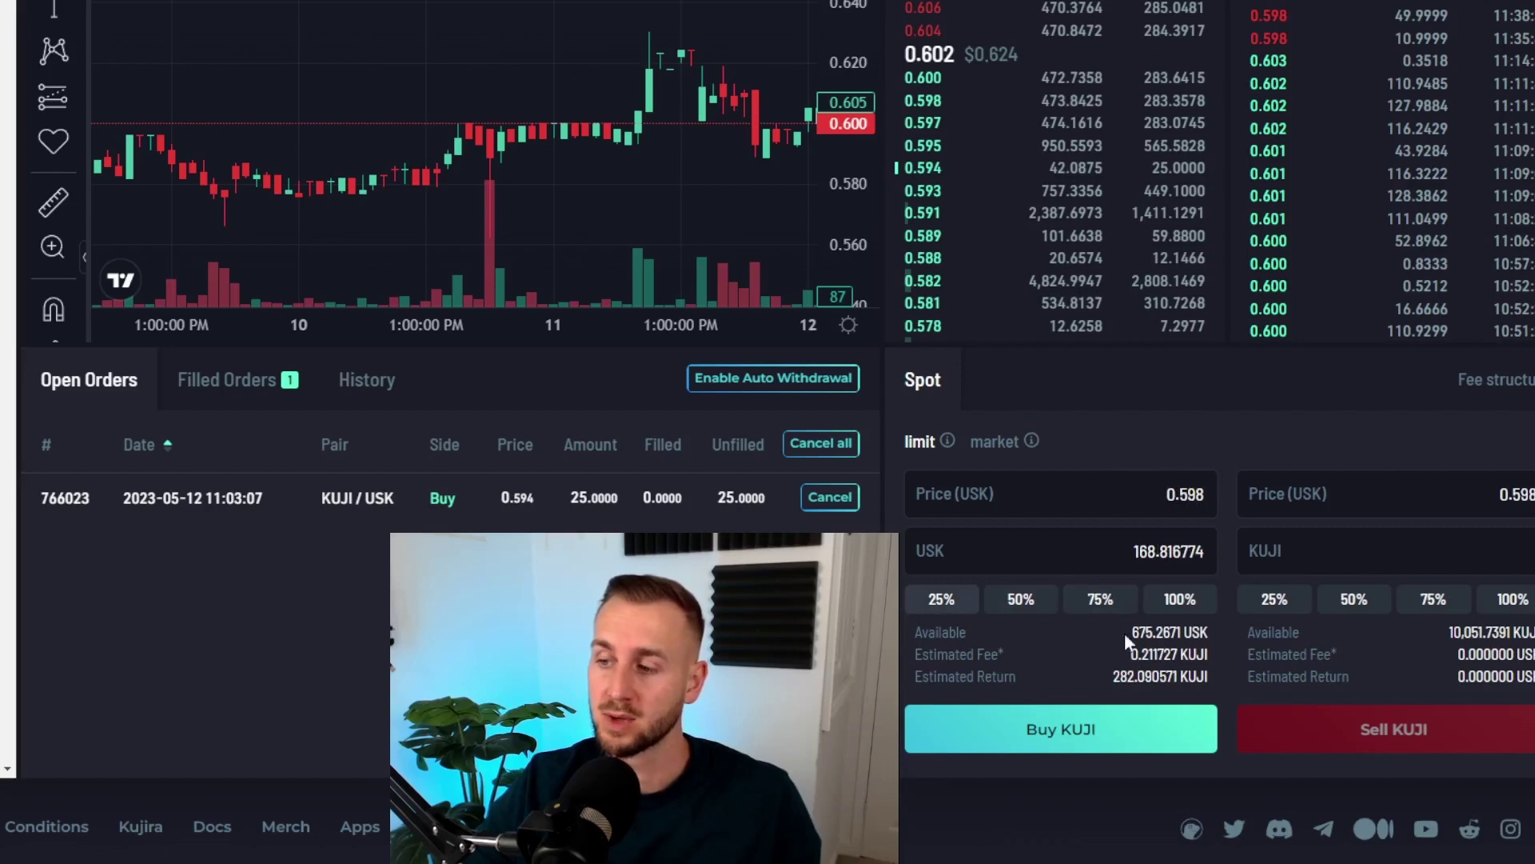
{"action": "left_click", "coordinate": [1079, 740]}
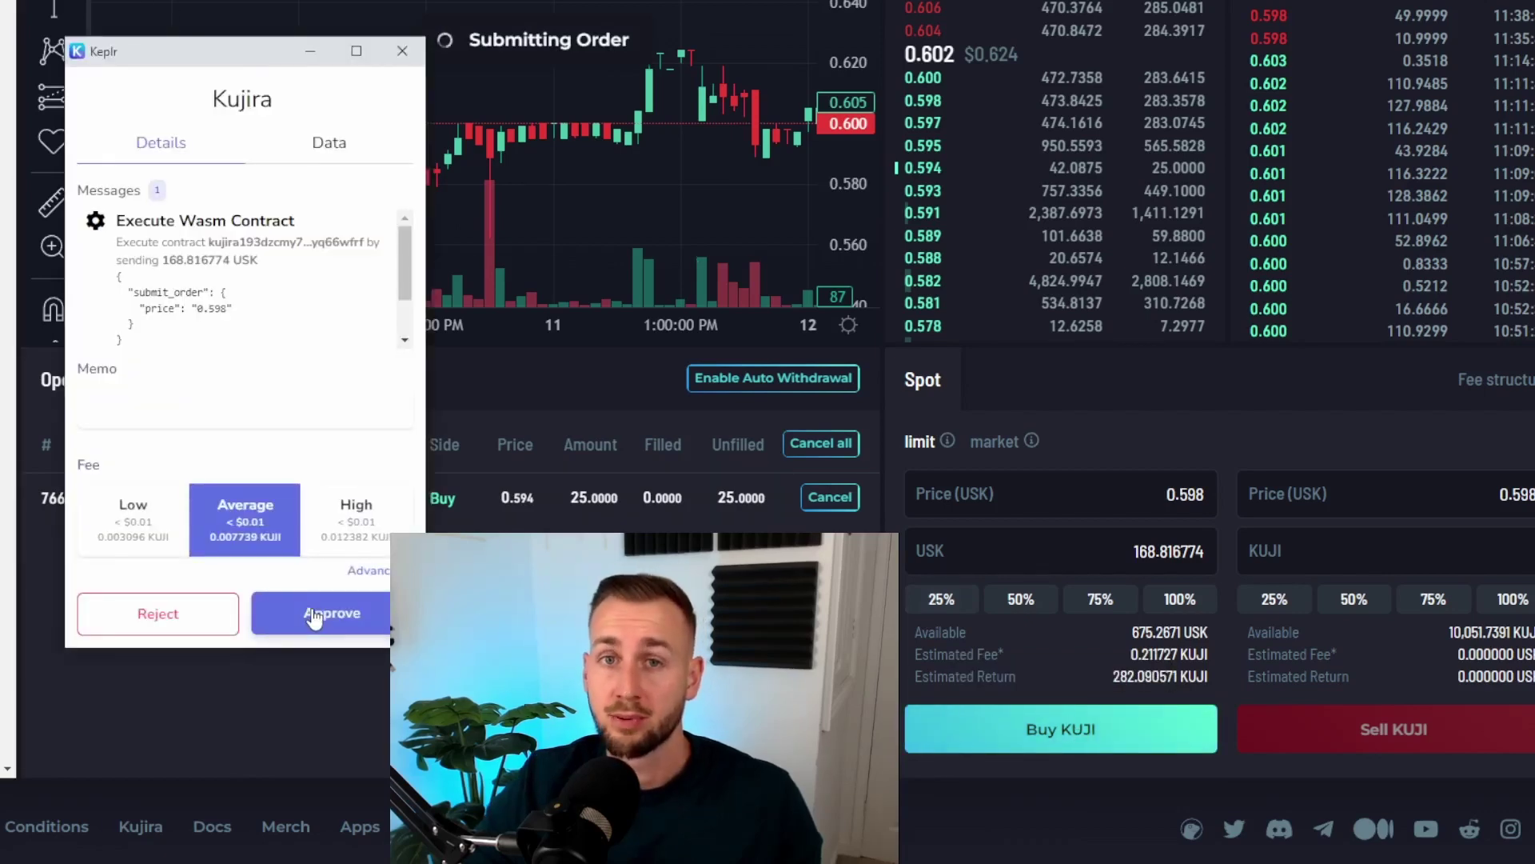
{"action": "left_click", "coordinate": [313, 617]}
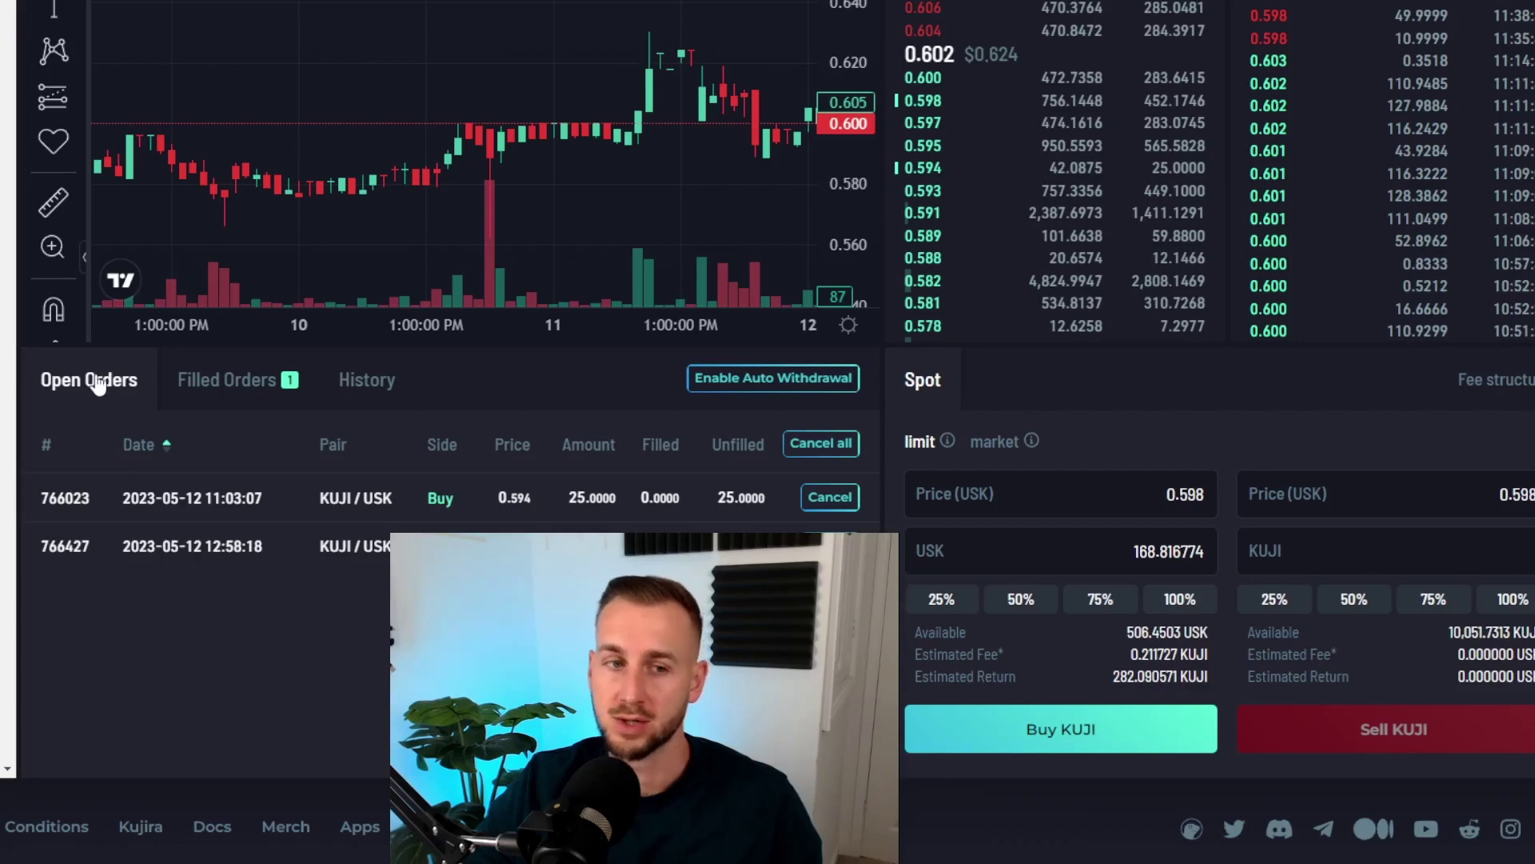
Review the open KUJI/USK orders with their cancel options and bring up the filled orders.
{"action": "scroll", "coordinate": [434, 464], "scroll_direction": "down", "scroll_amount": 1}
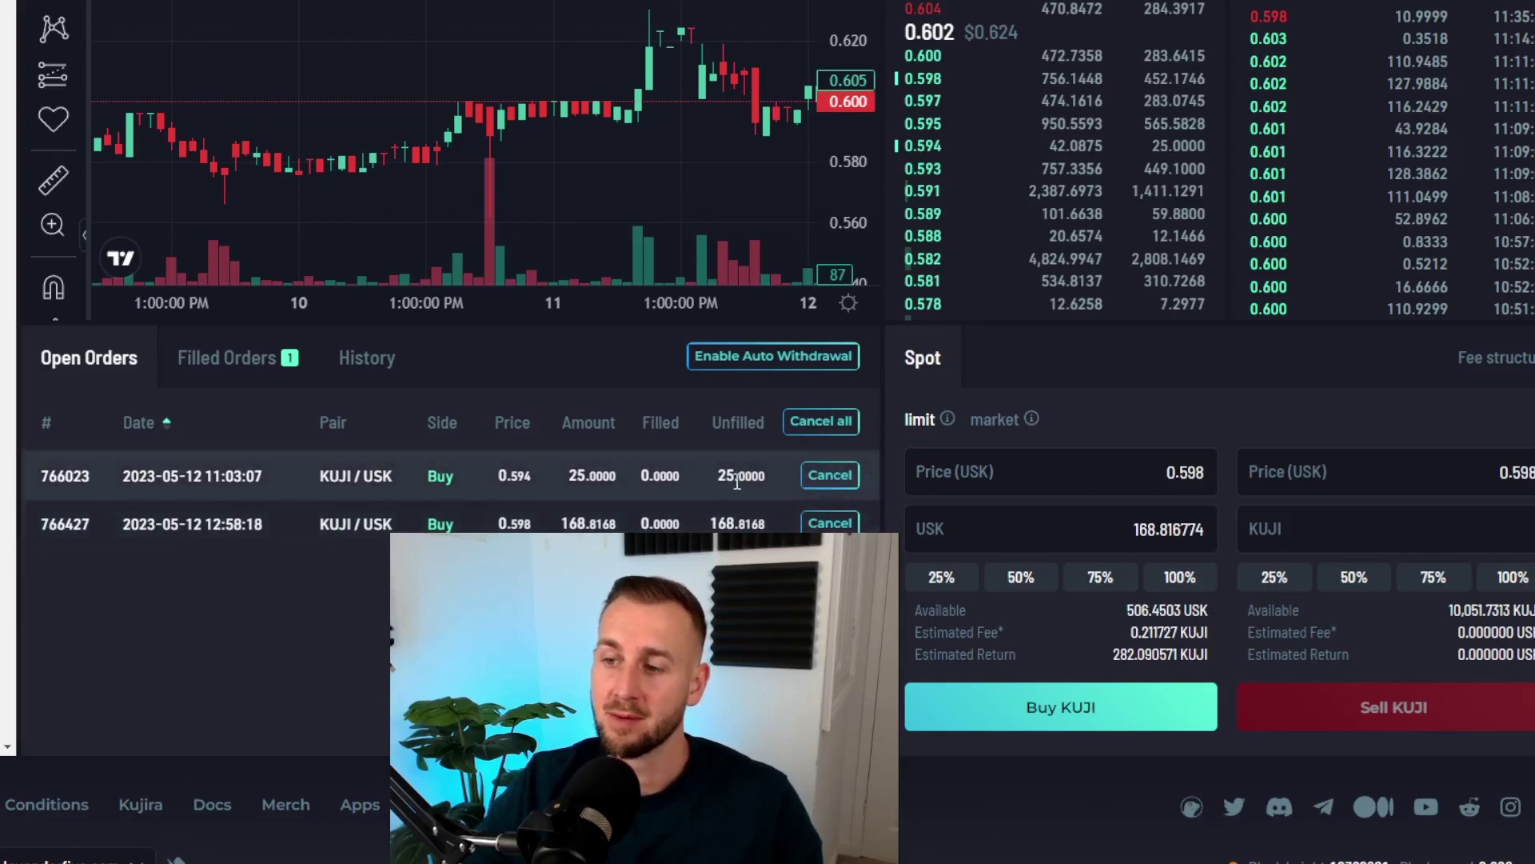
{"action": "left_click", "coordinate": [831, 523]}
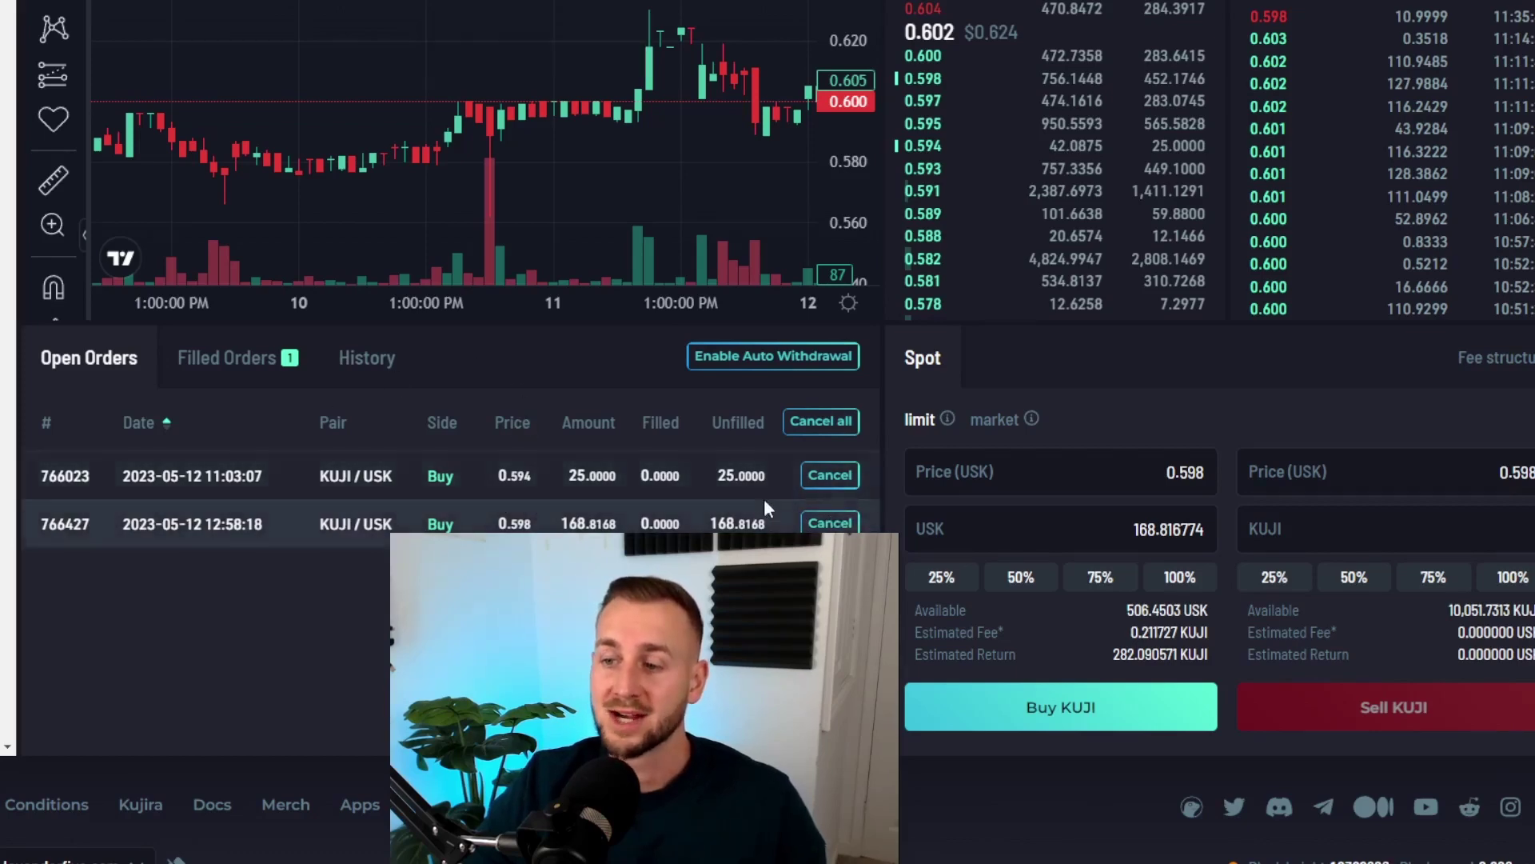
{"action": "left_click", "coordinate": [231, 367]}
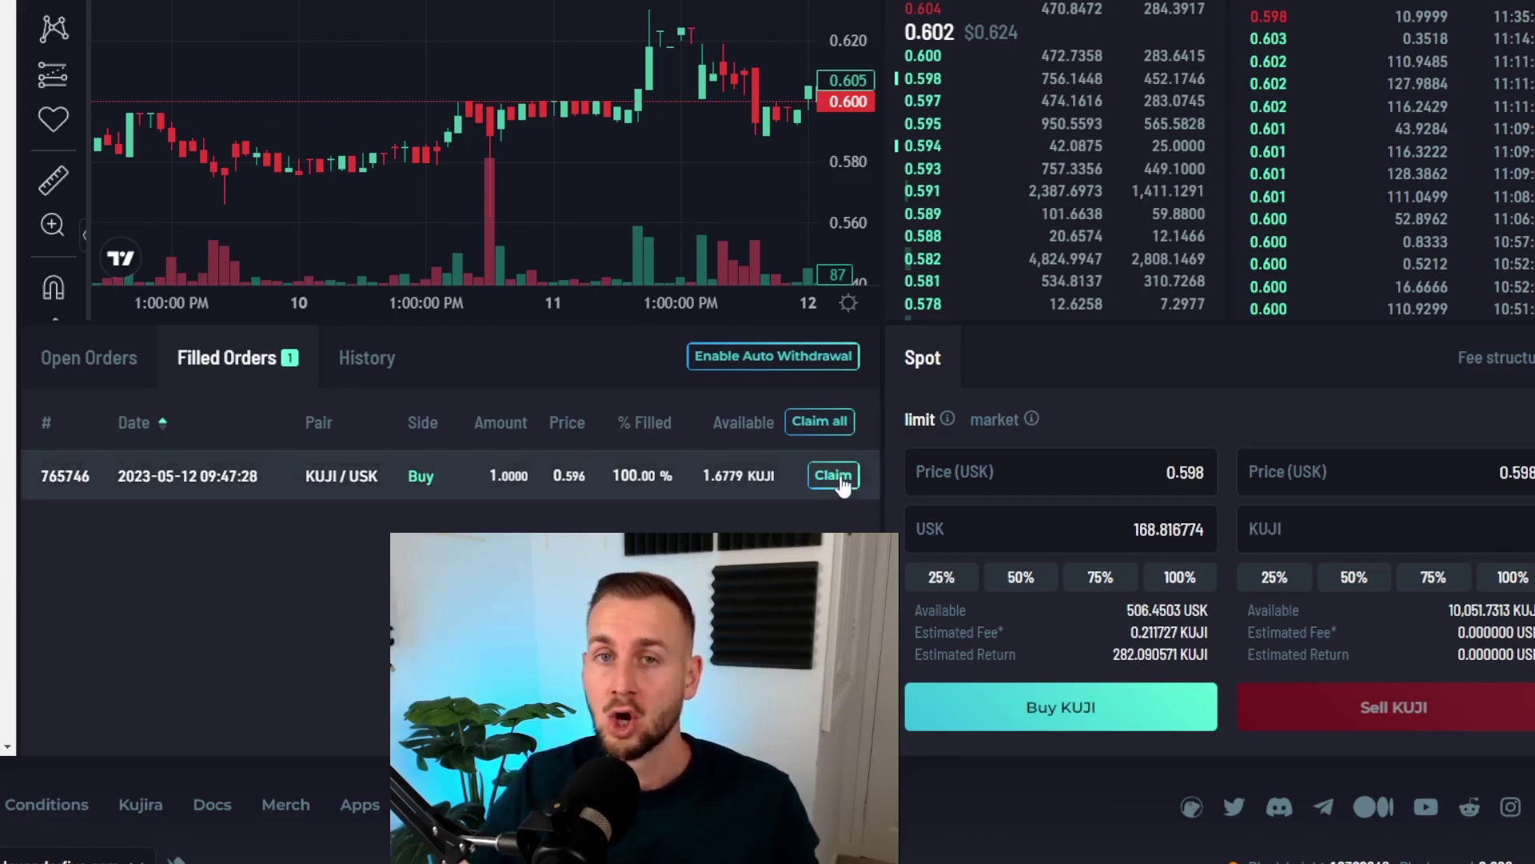
Request auto withdrawal for filled orders and check the permission's expiry date in the wallet's authorization request.
{"action": "left_click", "coordinate": [821, 372]}
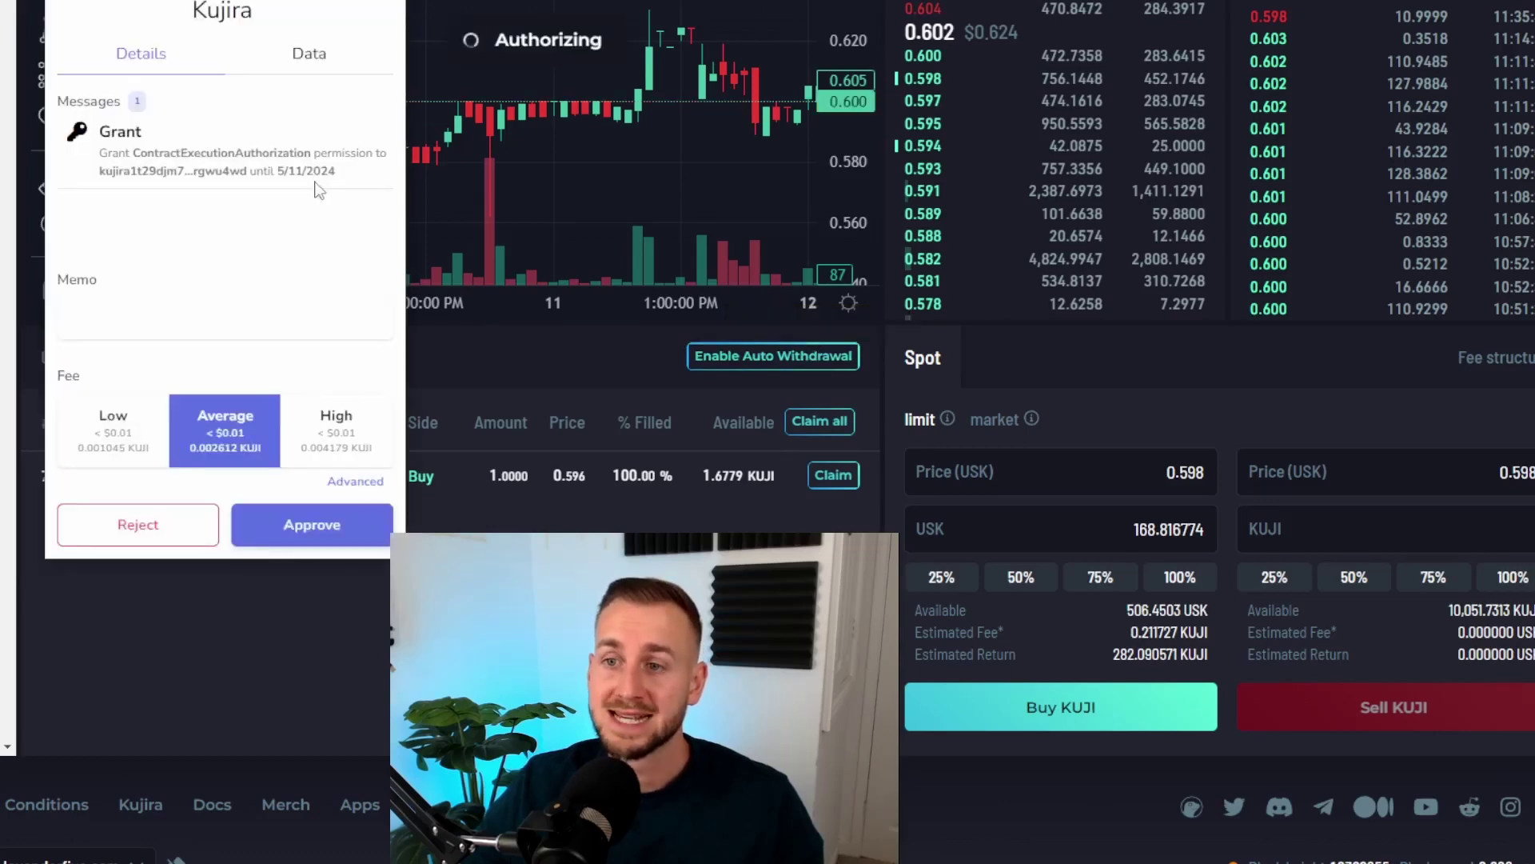
{"action": "left_click_drag", "start_coordinate": [276, 171], "coordinate": [354, 176]}
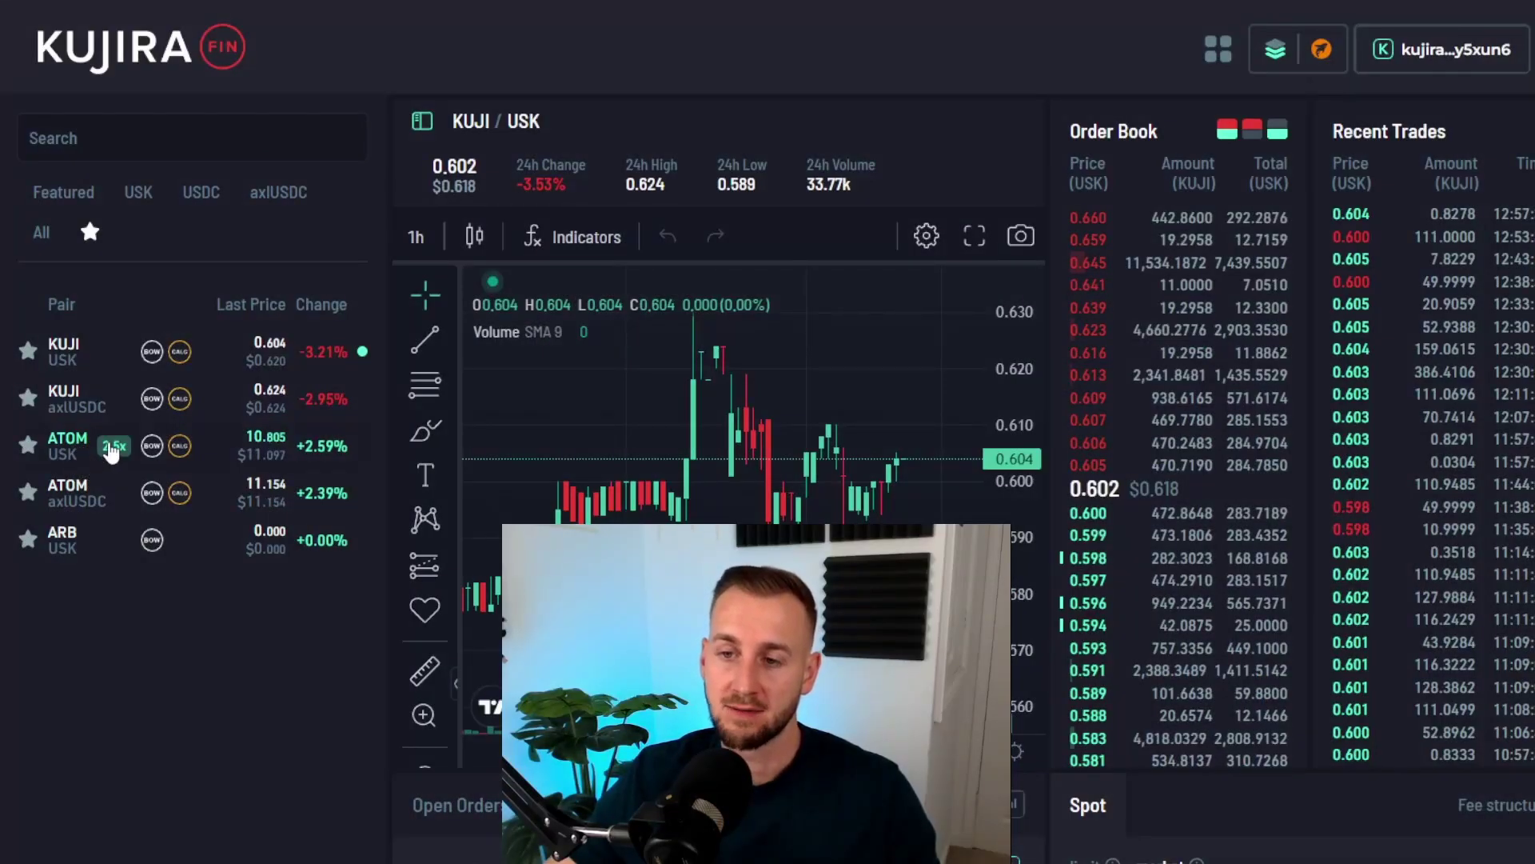
Switch to the ATOM/USK margin pair and set the isolated margin deposit amount to 100 USK.
{"action": "left_click", "coordinate": [112, 449]}
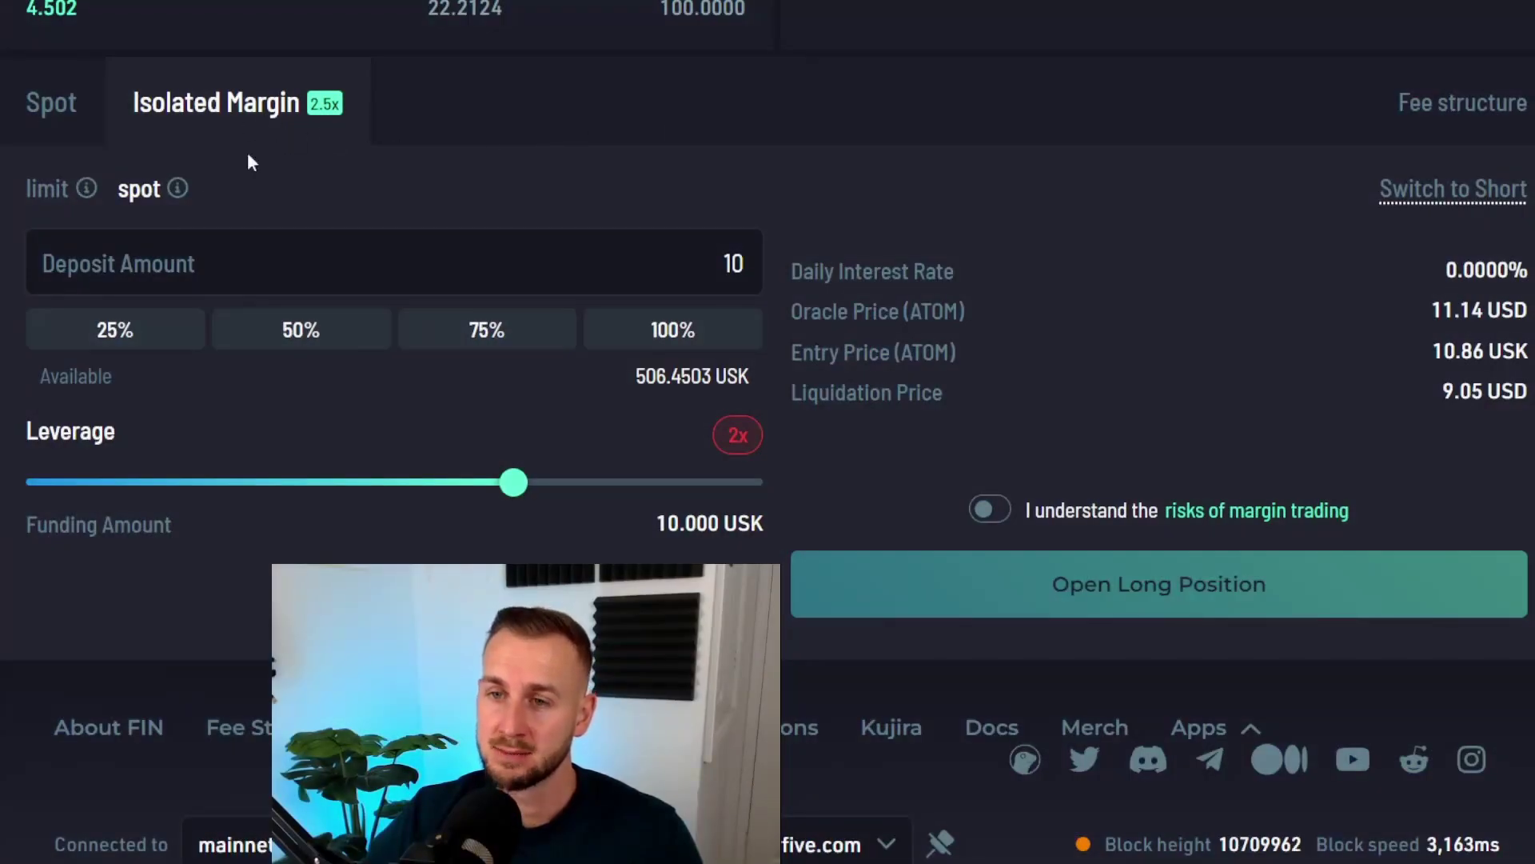
{"action": "left_click", "coordinate": [717, 263]}
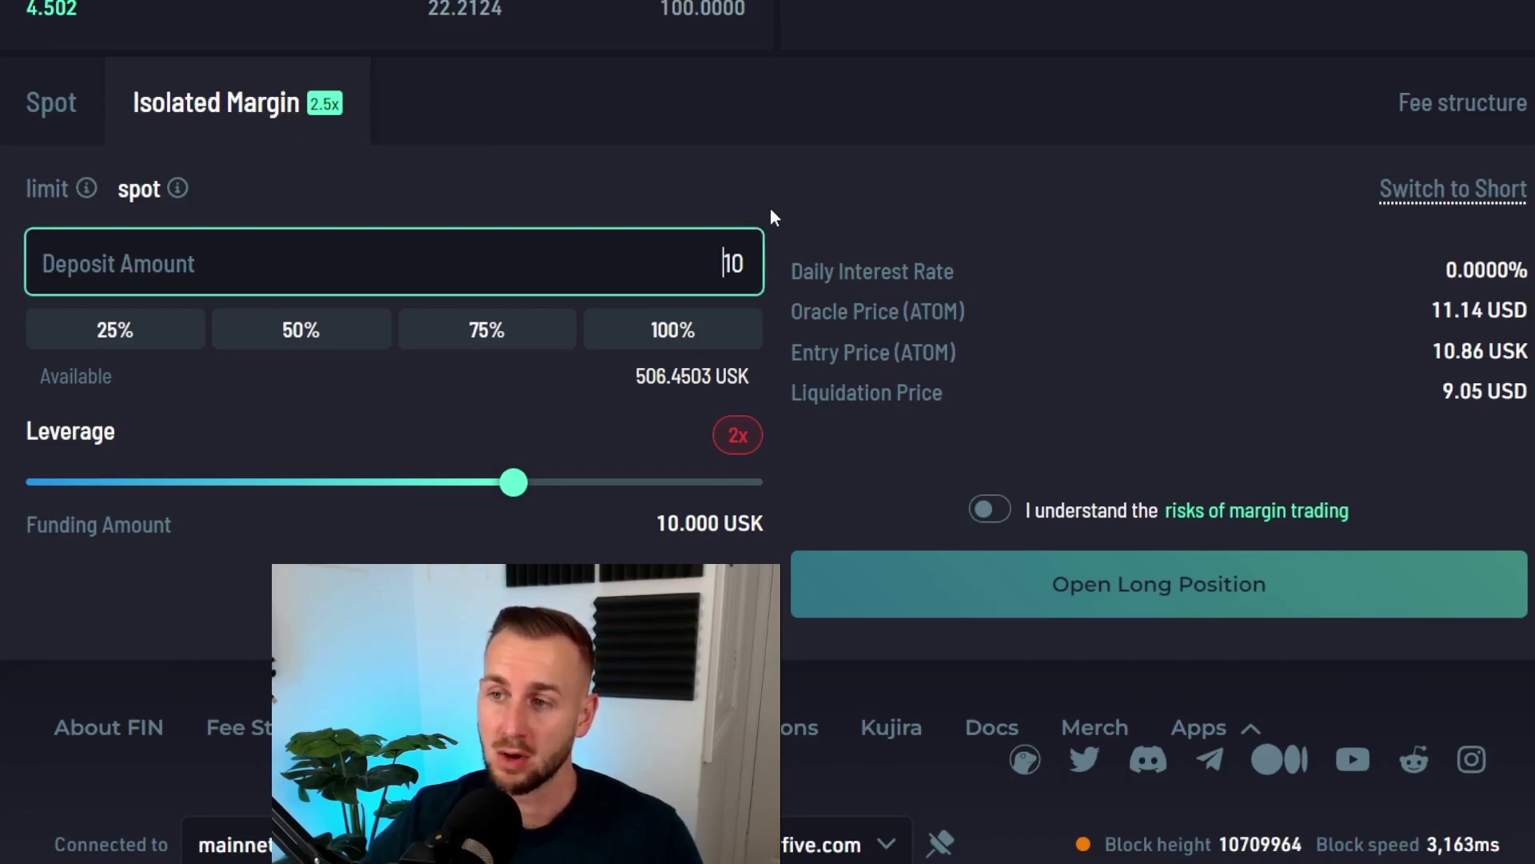
{"action": "left_click", "coordinate": [746, 264]}
{"action": "type", "text": "0"}
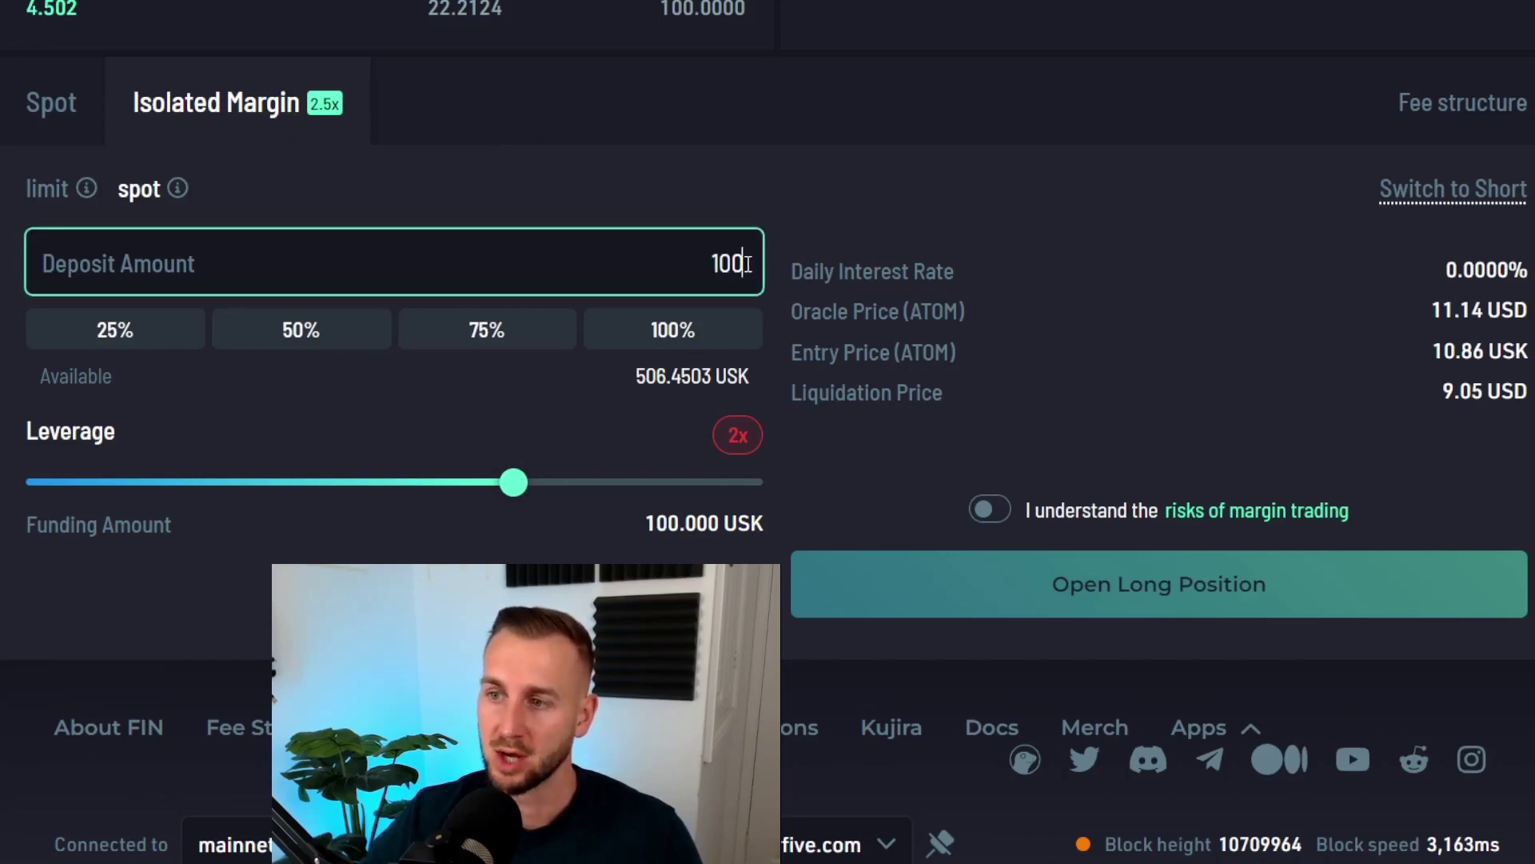
{"action": "left_click", "coordinate": [770, 226]}
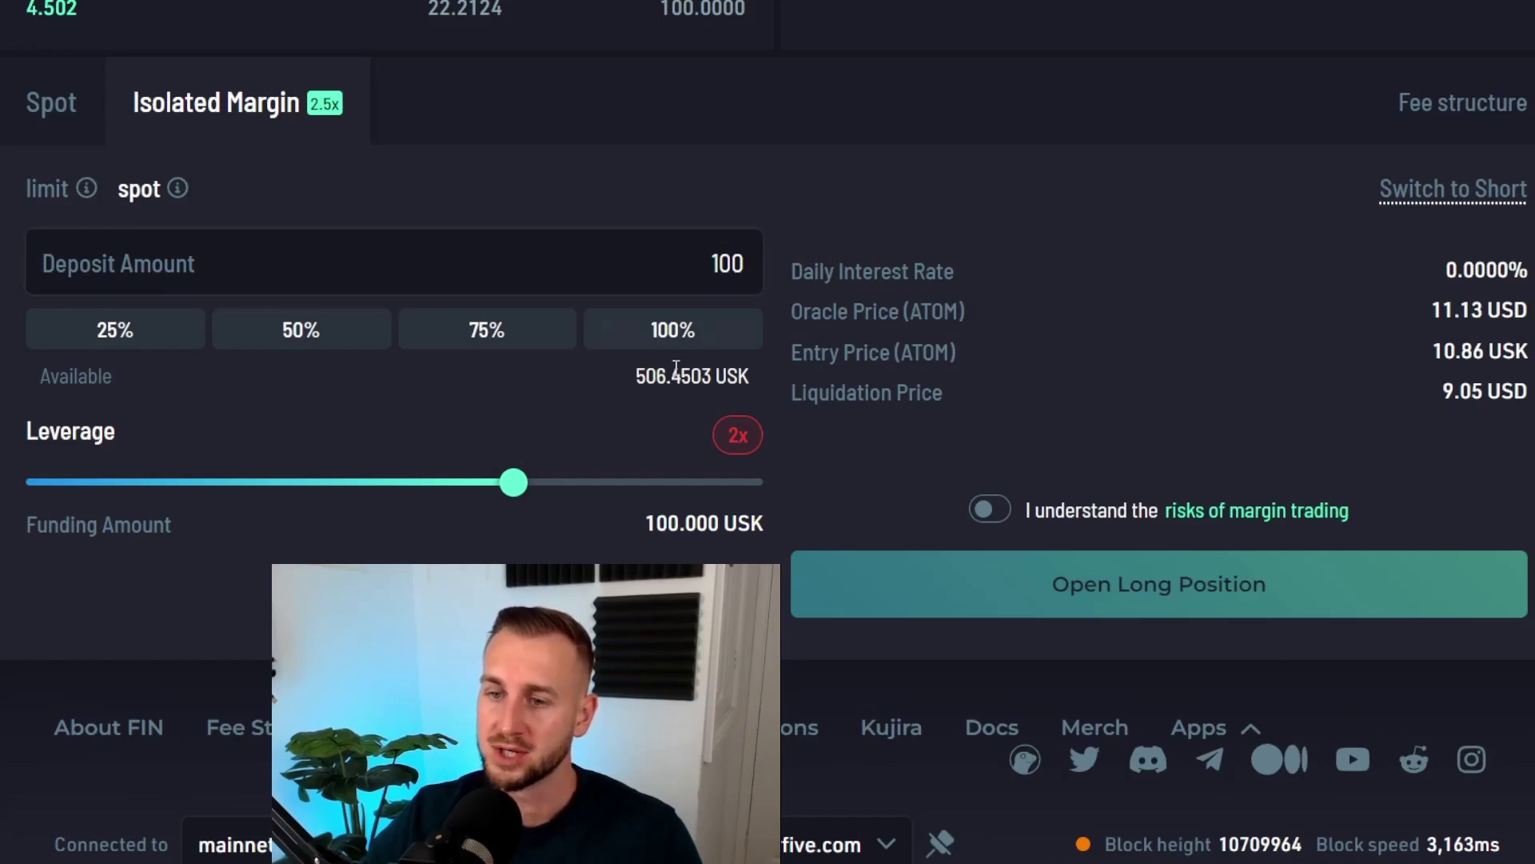
Set the long position's leverage to 1.9x and acknowledge the risks of margin trading.
{"action": "left_click_drag", "start_coordinate": [506, 487], "coordinate": [463, 489]}
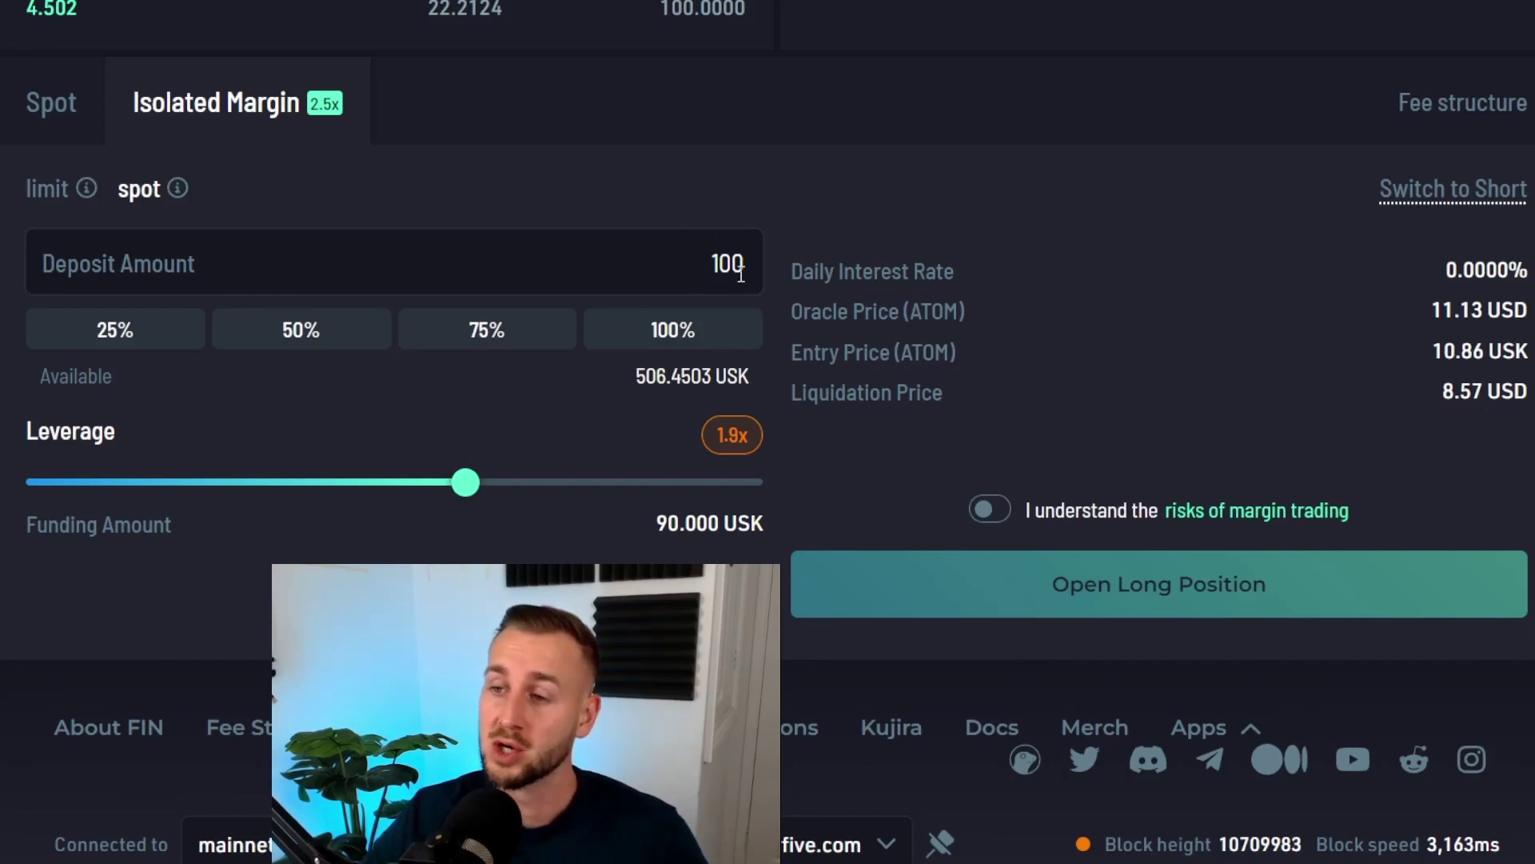
{"action": "left_click", "coordinate": [992, 511]}
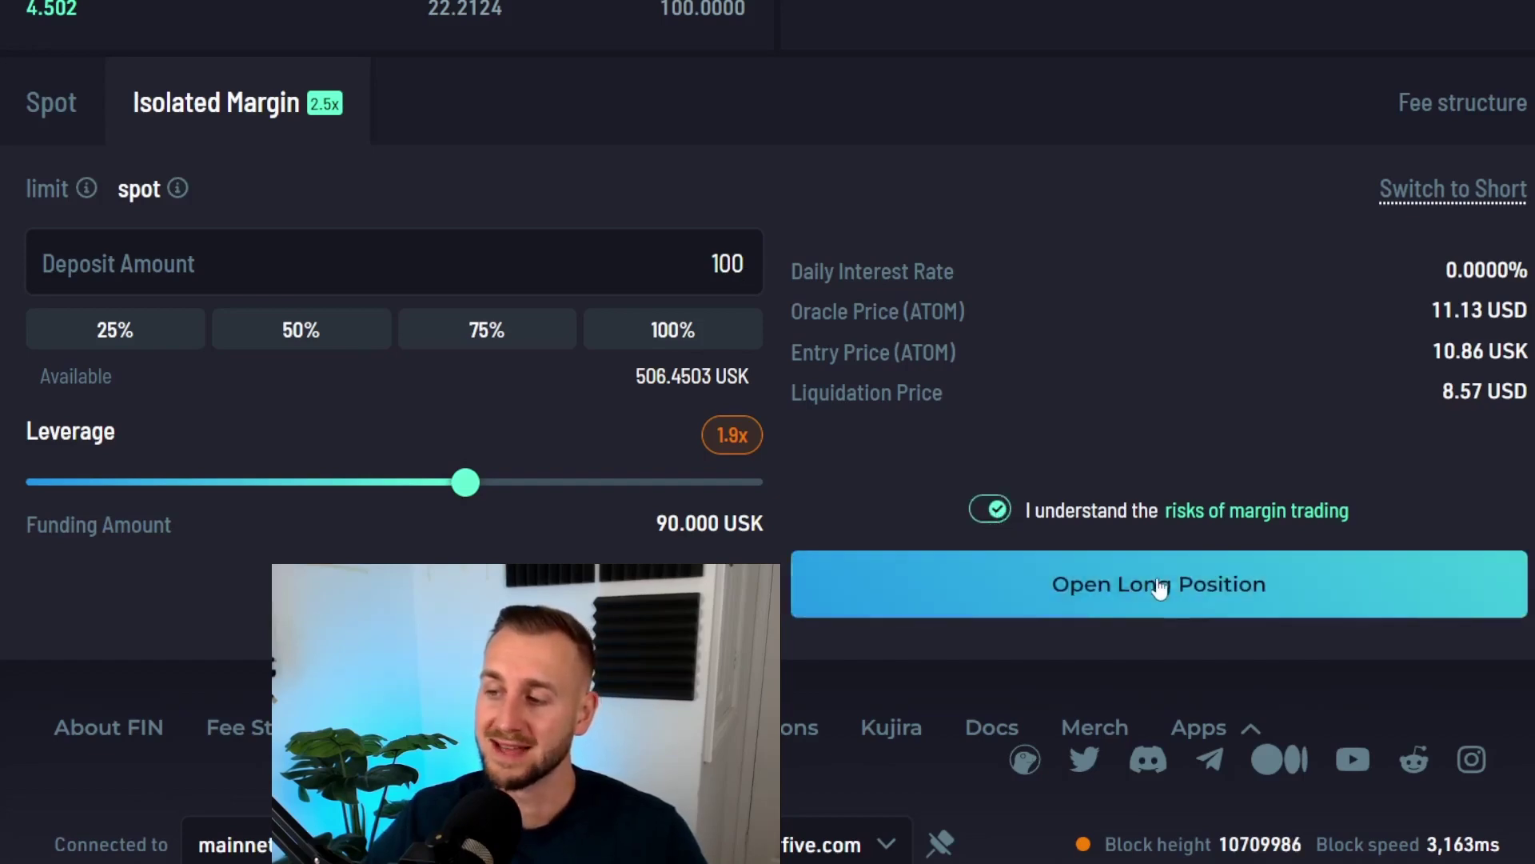